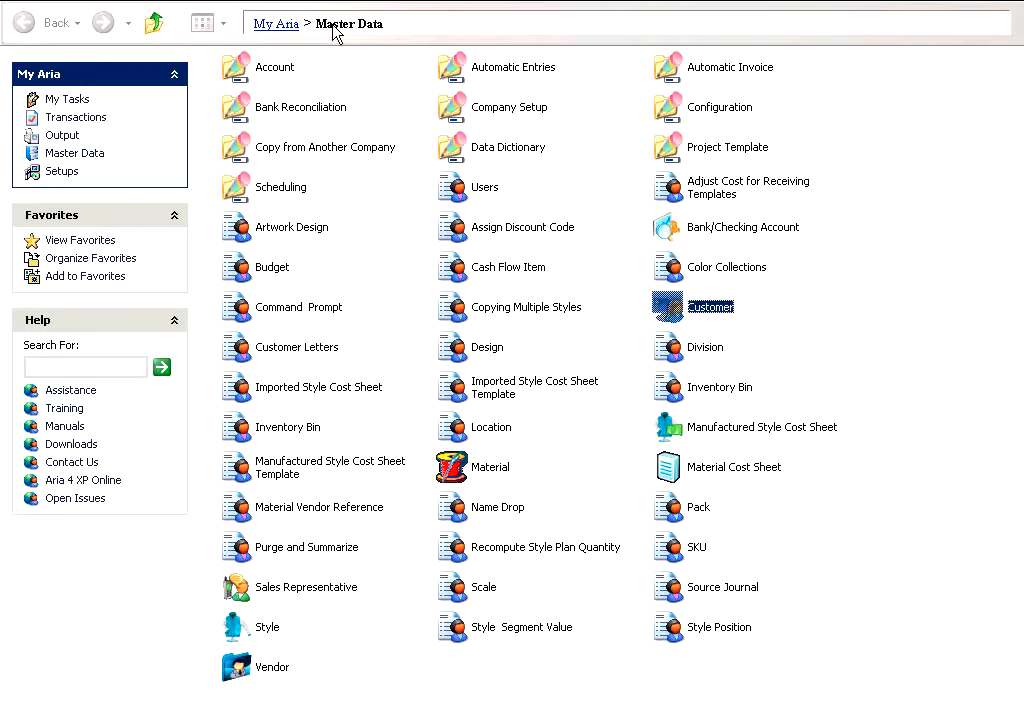
- Open the Customer master data form and add a new customer record under a new account code
double_click(706, 312)
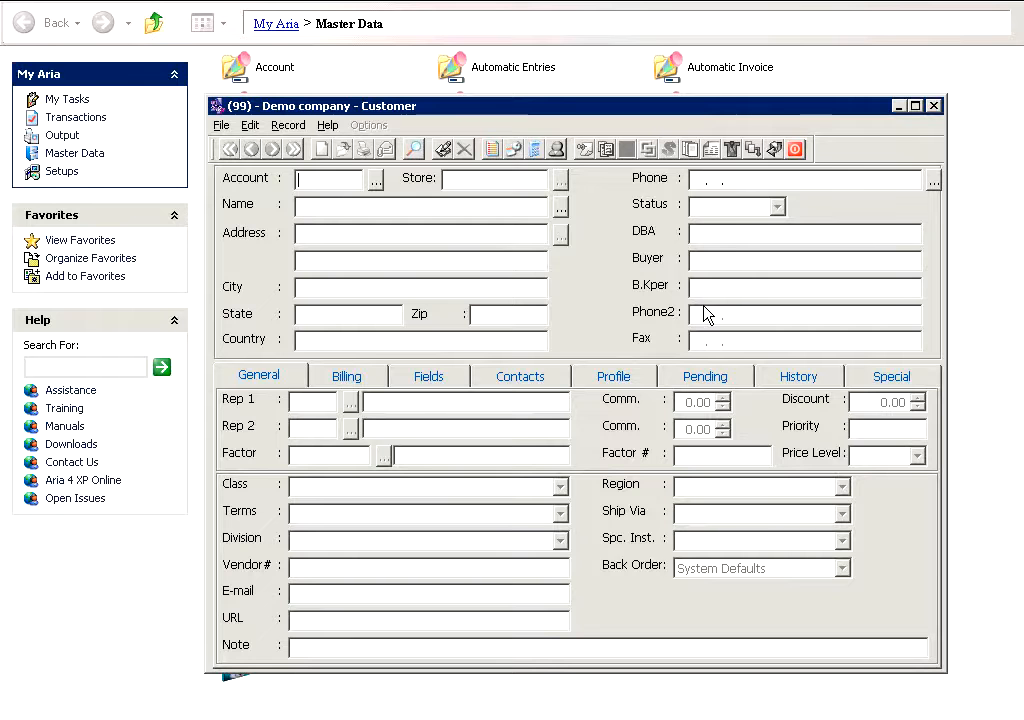
type("CUS01")
key("Return")
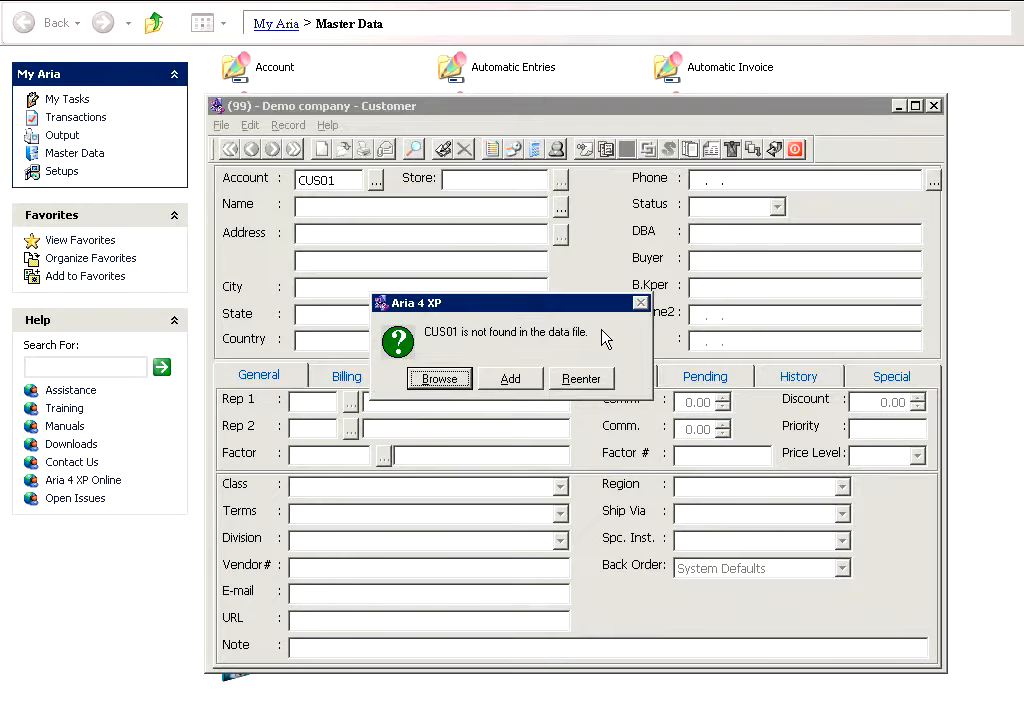
left_click(516, 380)
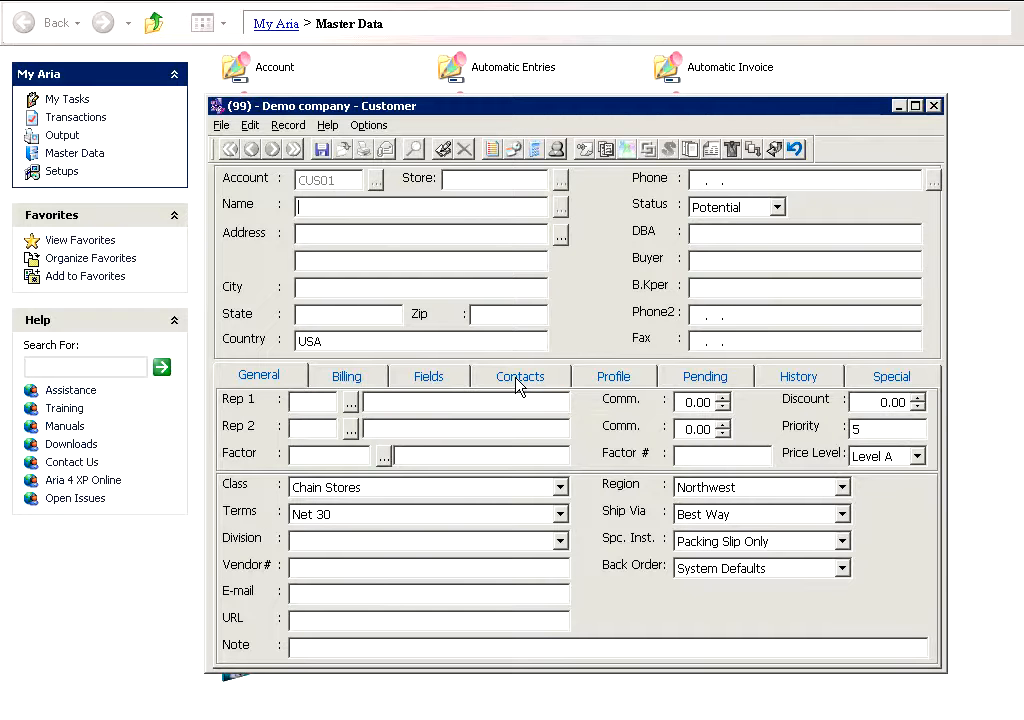
- Enter "Company Name" as the customer's name and fill in the main phone number
type("Company Name")
key("Tab")
type("212.222.22222")
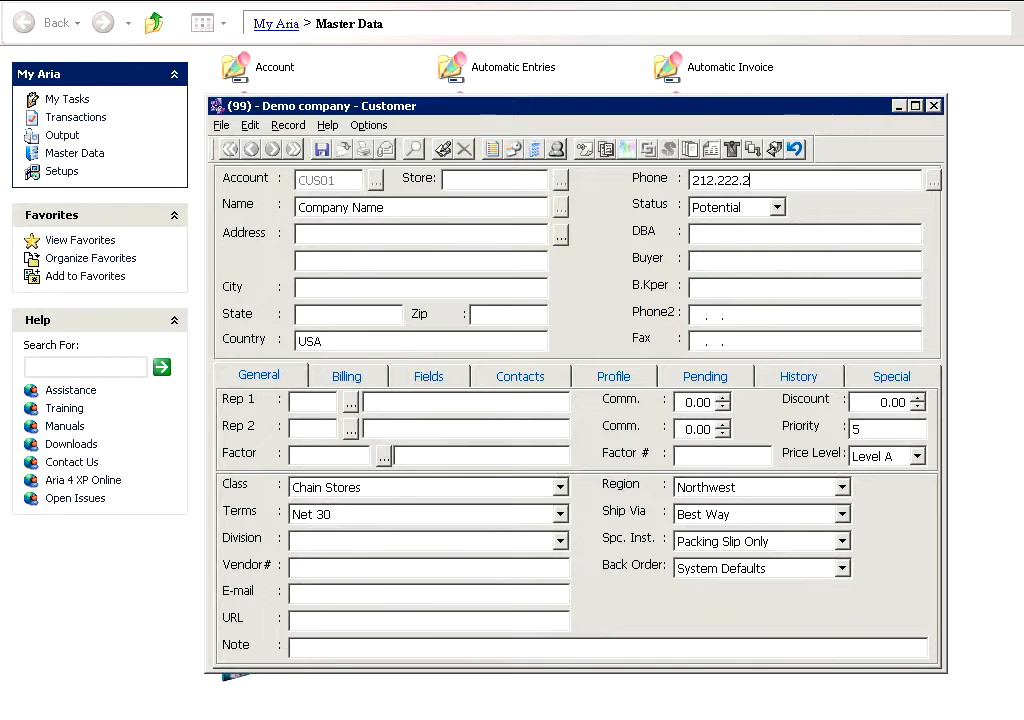
key("Tab")
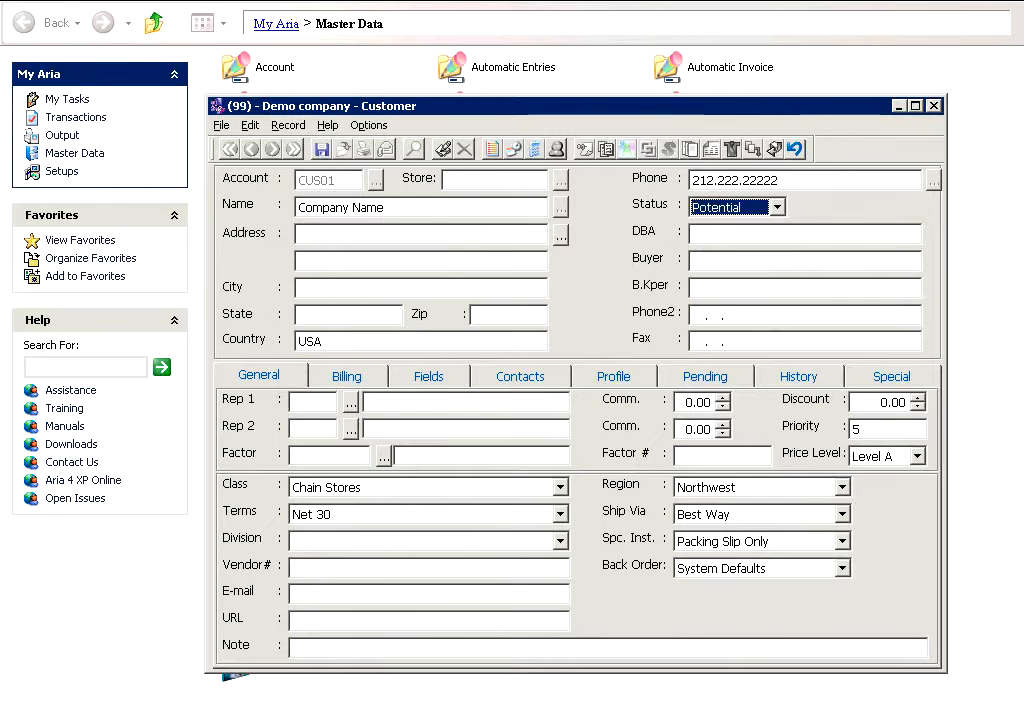
- Review the customer status choices and set the status to Active
left_click(777, 207)
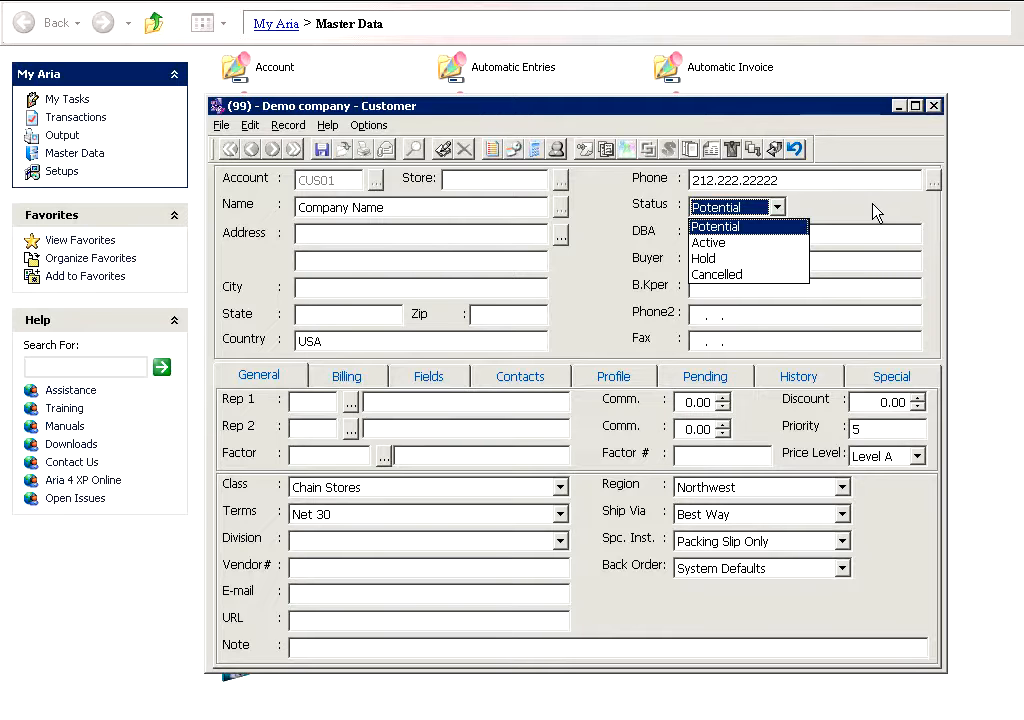
key("Down")
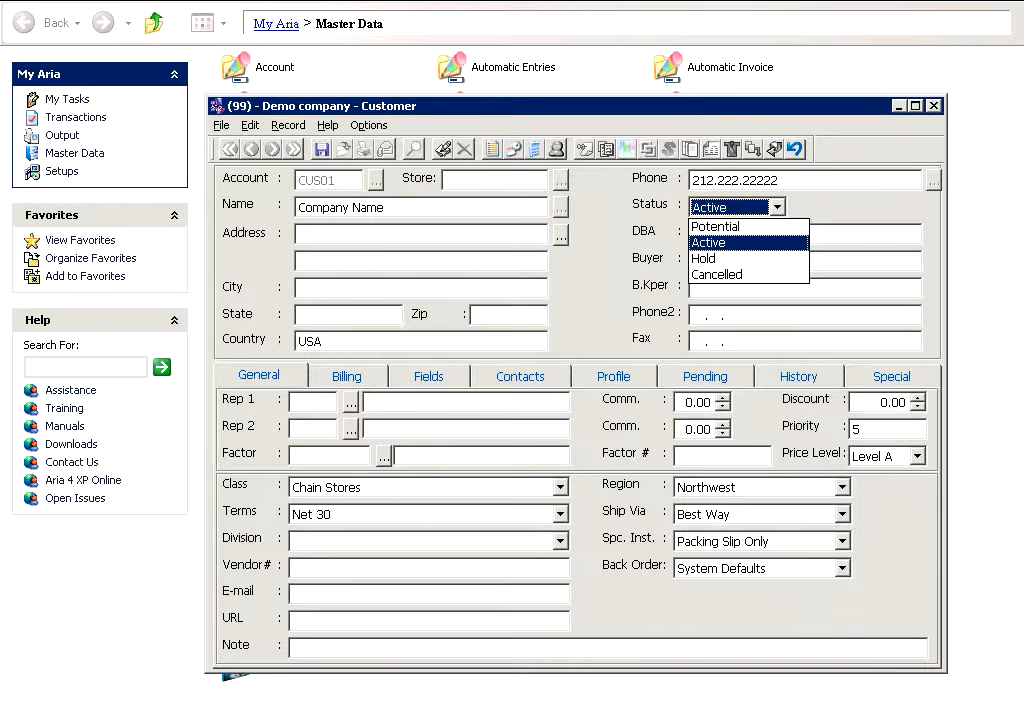
key("Down")
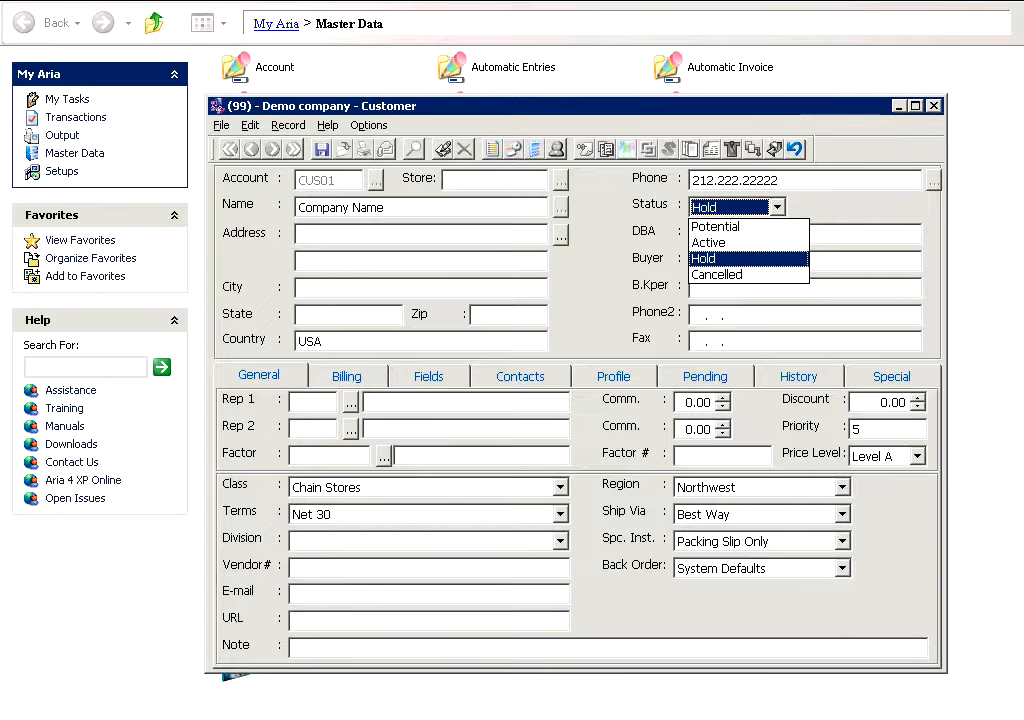
key("Down")
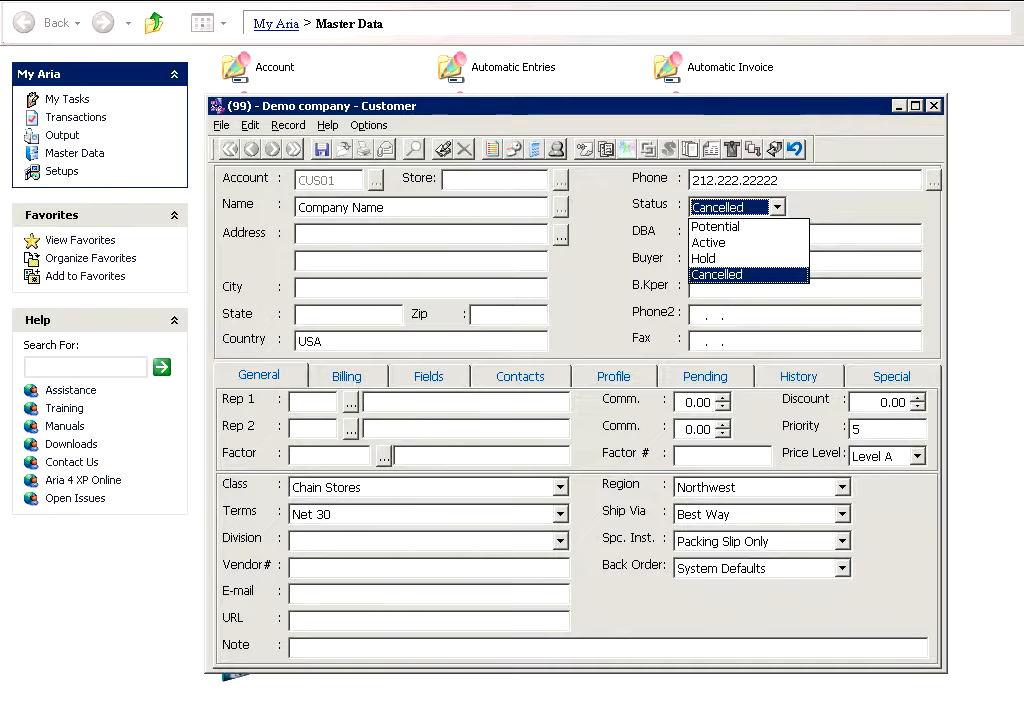
left_click(712, 243)
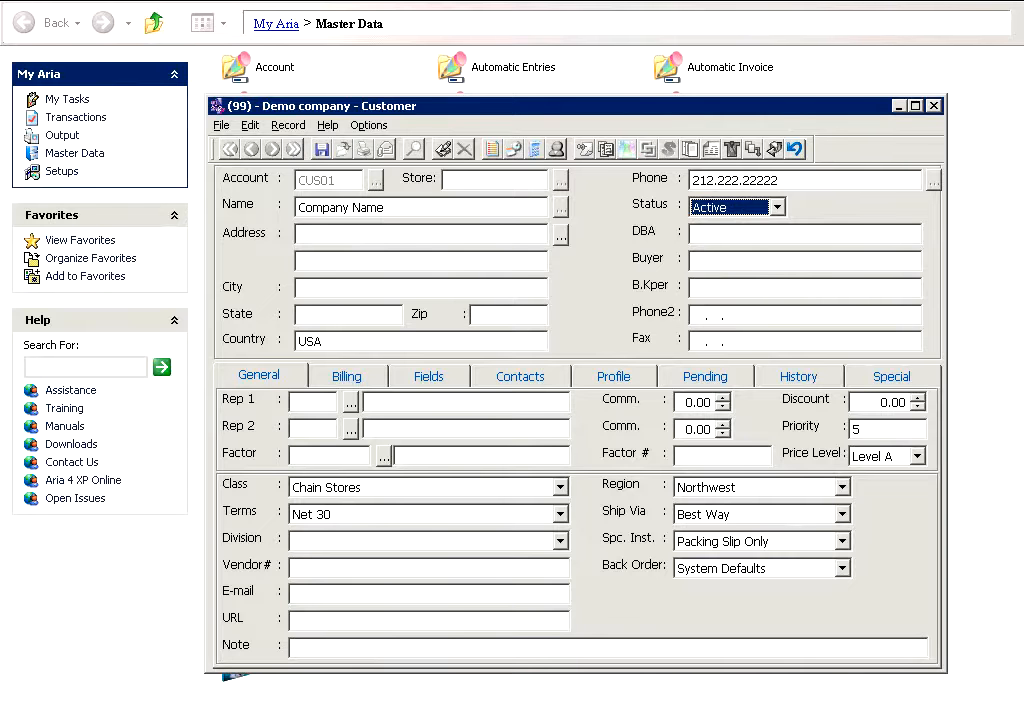
- Enter "Company address" as the first line of the customer's address
left_click(464, 240)
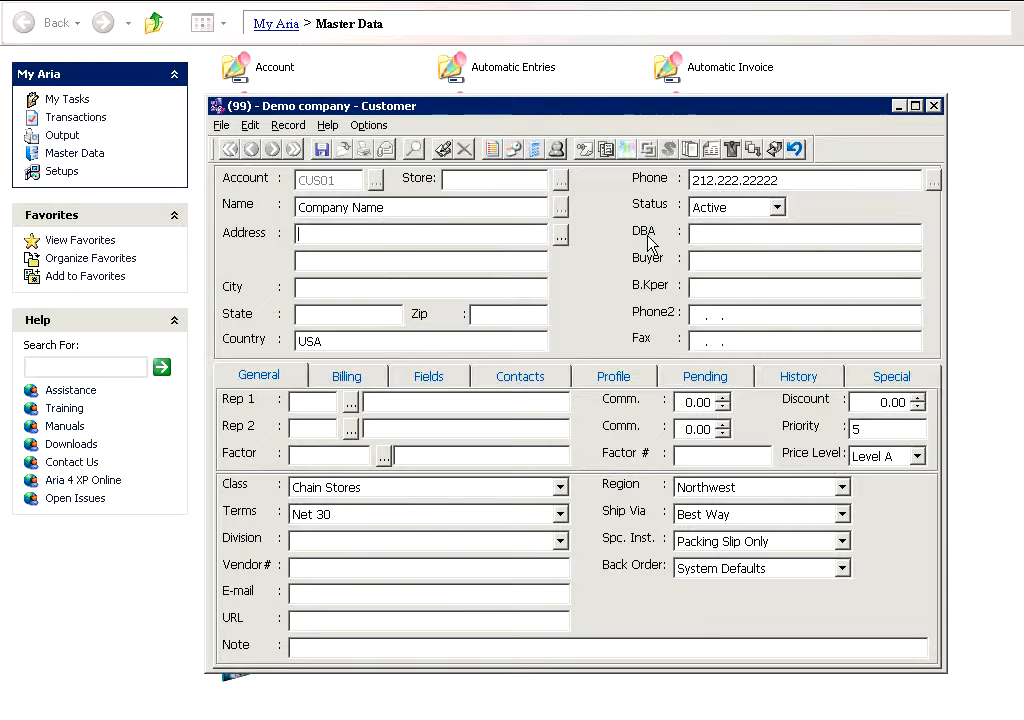
type("Comopany")
key("Left")
key("Left")
key("Left")
key("Left")
key("BackSpace")
key("End")
type("address")
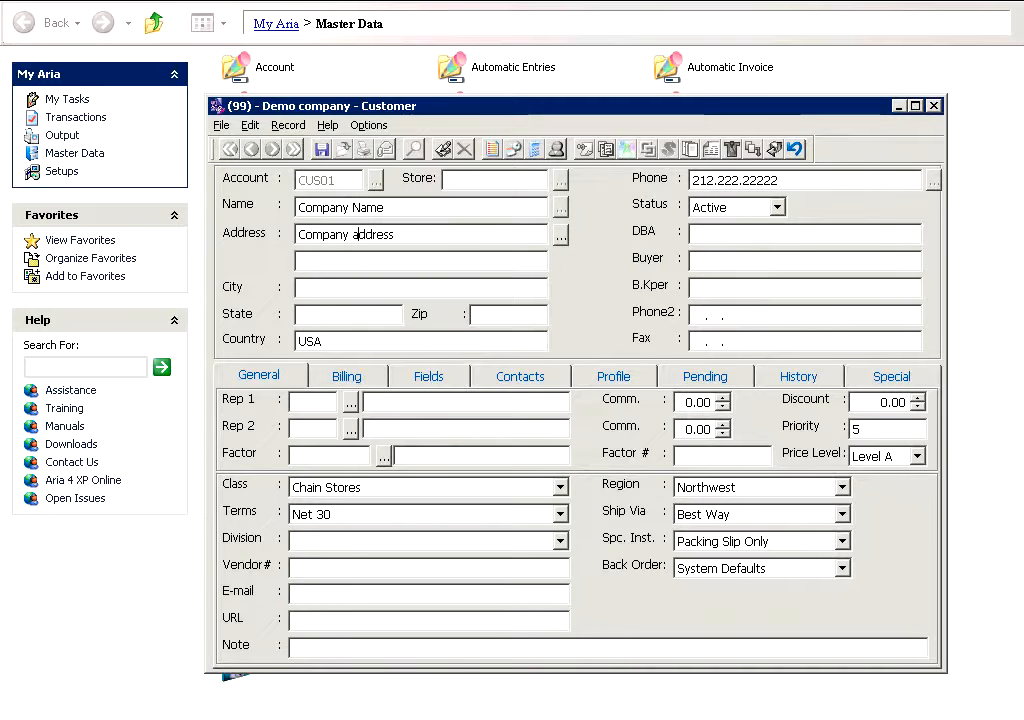
- Fill in the customer's city, state and zip code
left_click(523, 337)
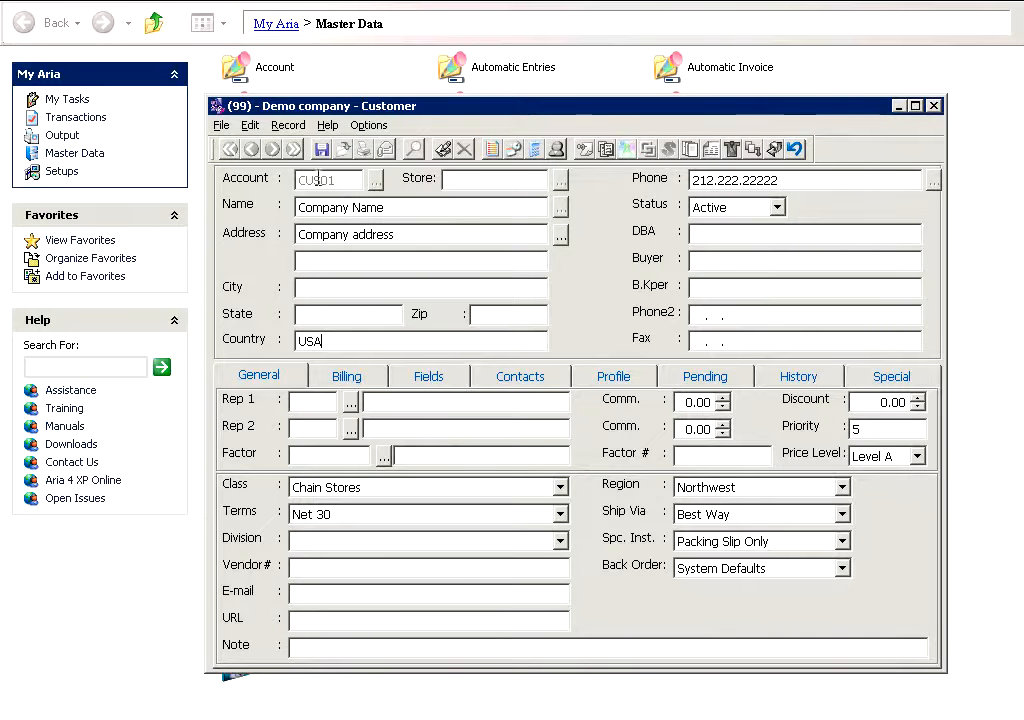
left_click(353, 286)
type("City")
key("Tab")
type("NY")
key("Tab")
type("10018")
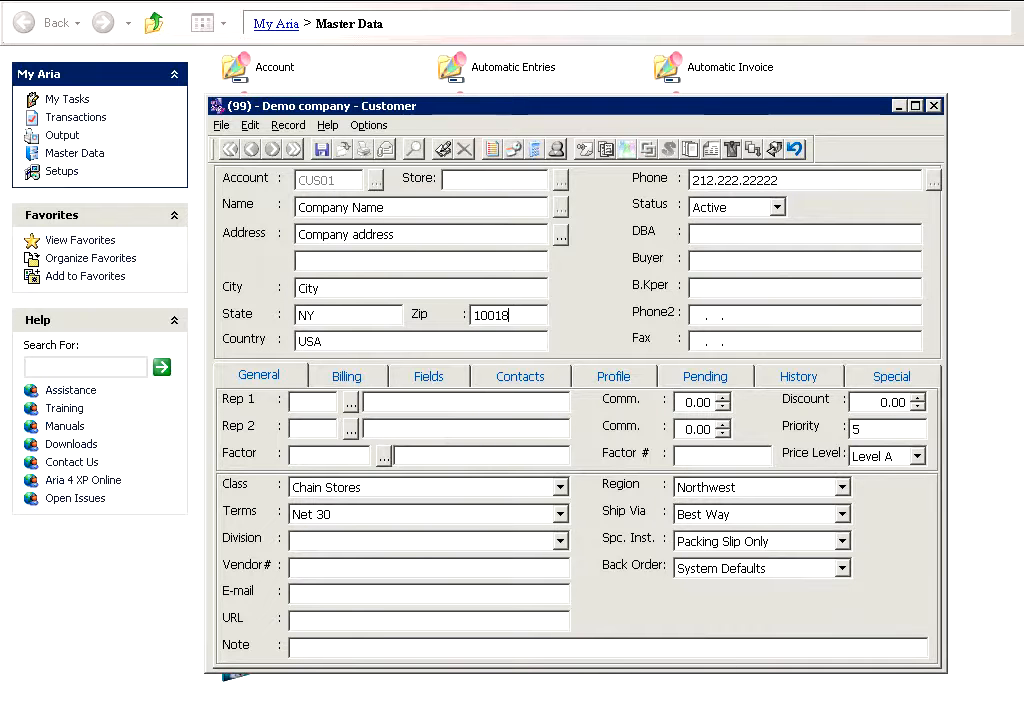
key("Tab")
- Fill in the customer's contact names with "DBA Name" for DBA, "Buyer Name" for the buyer and "B Keeper Name" for the bookkeeper
left_click(743, 233)
type("DBA Name")
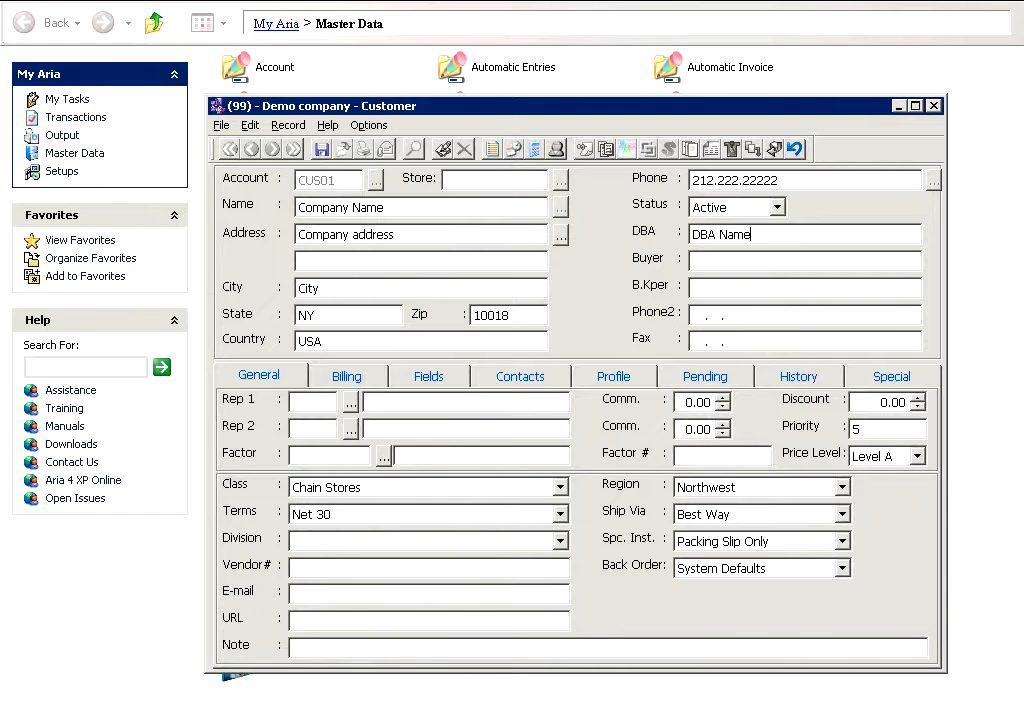
left_click(773, 261)
type("Buyer Name")
key("Tab")
type("B K")
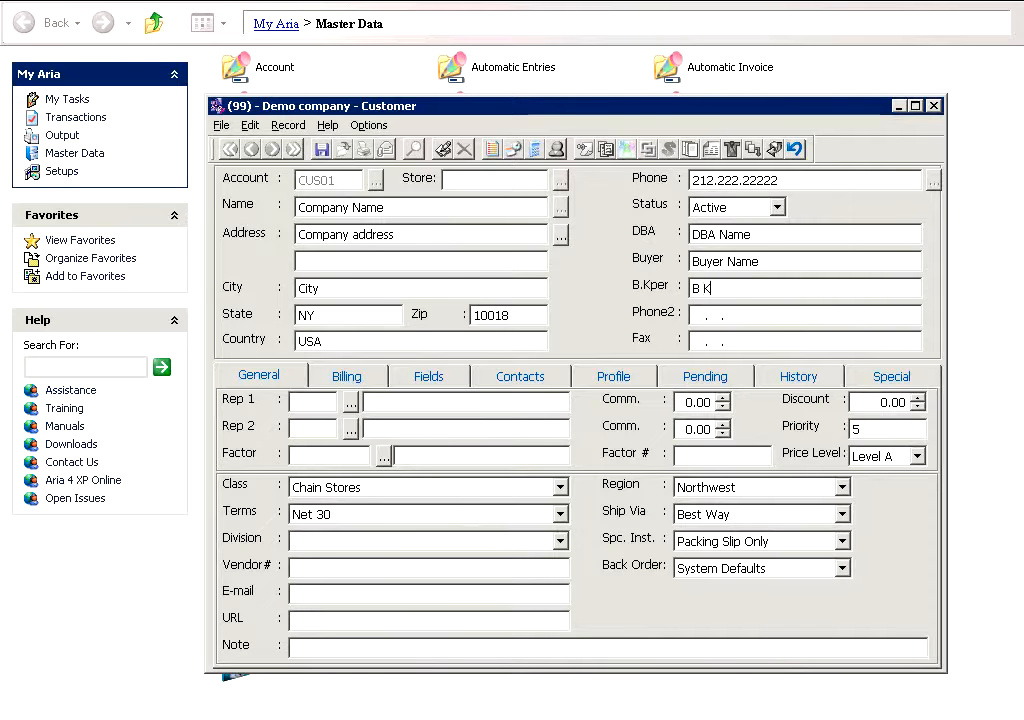
type("eeper Name")
key("Tab")
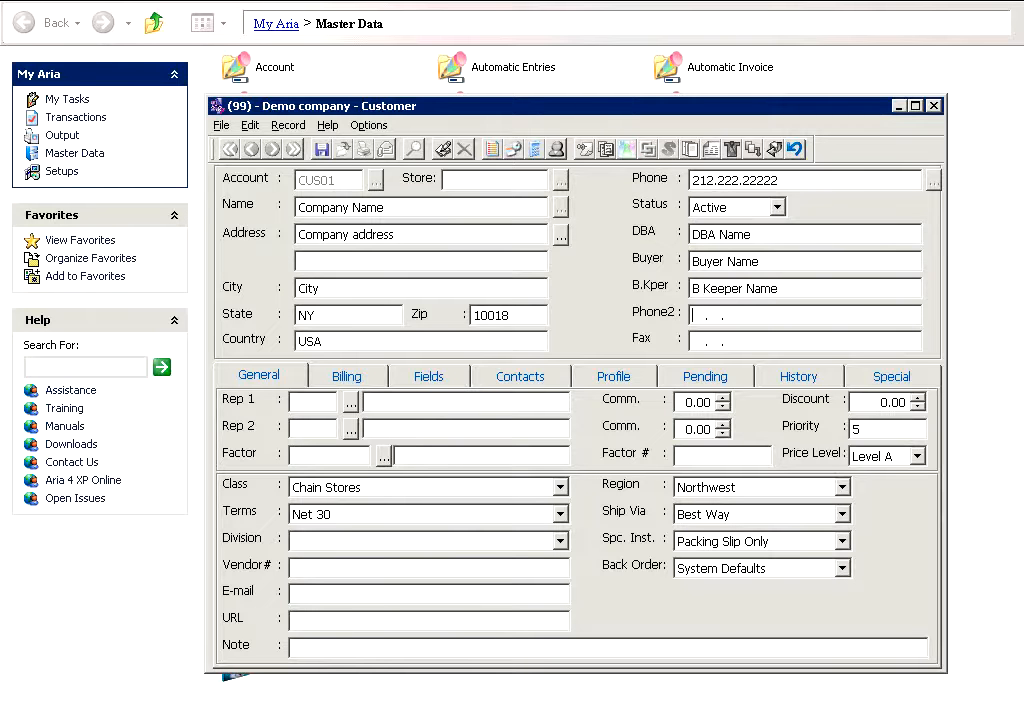
- Enter the customer's second phone number and fax number
type("212.333.3333")
key("Tab")
type("212.")
type("444.4444")
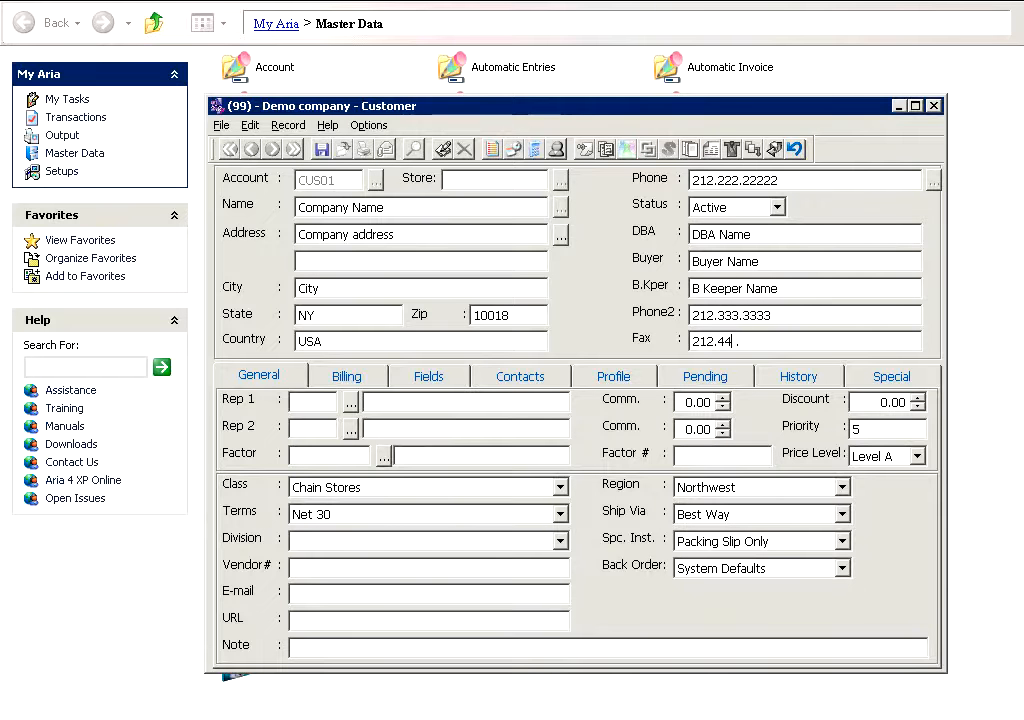
key("Tab")
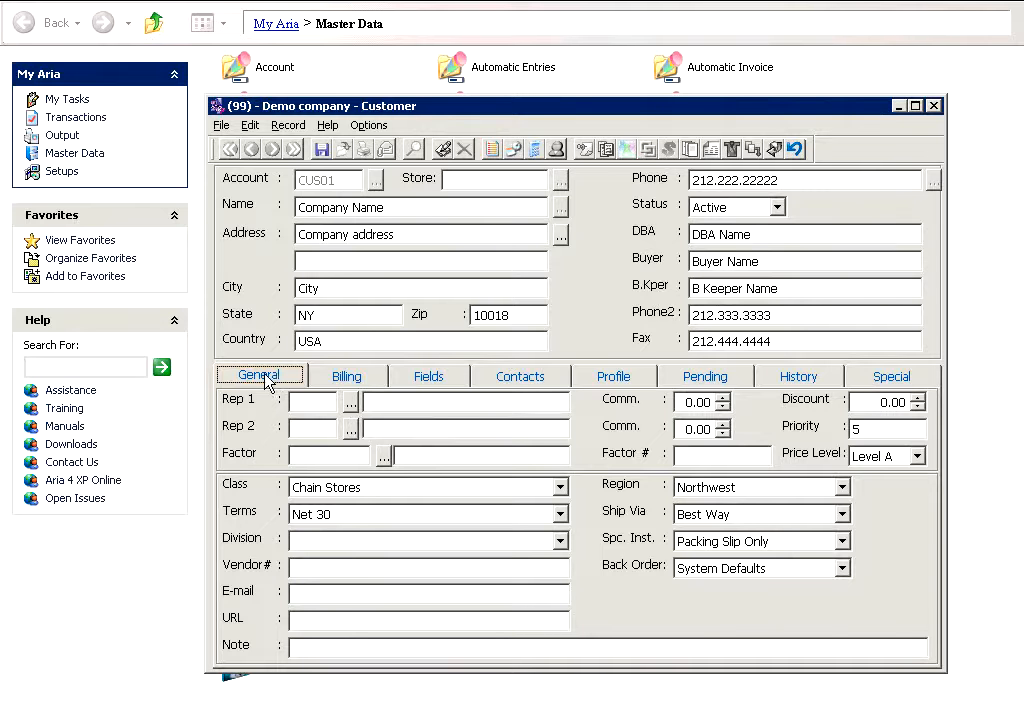
- Assign the sales representative with code CL as the customer's Rep 1
left_click(303, 401)
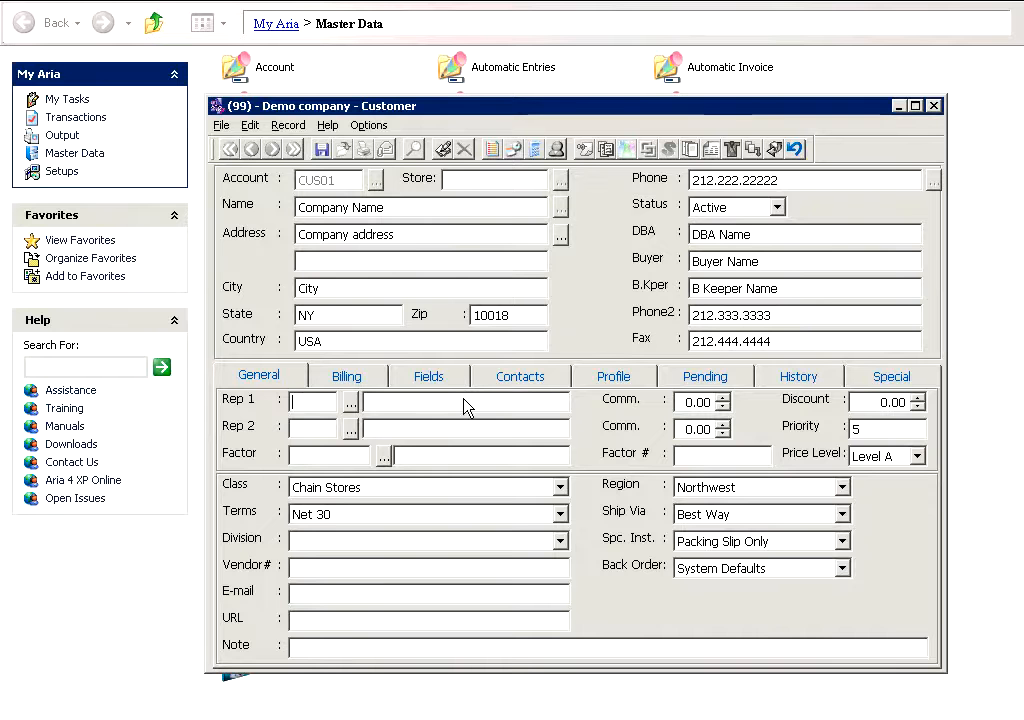
type("CL")
key("Tab")
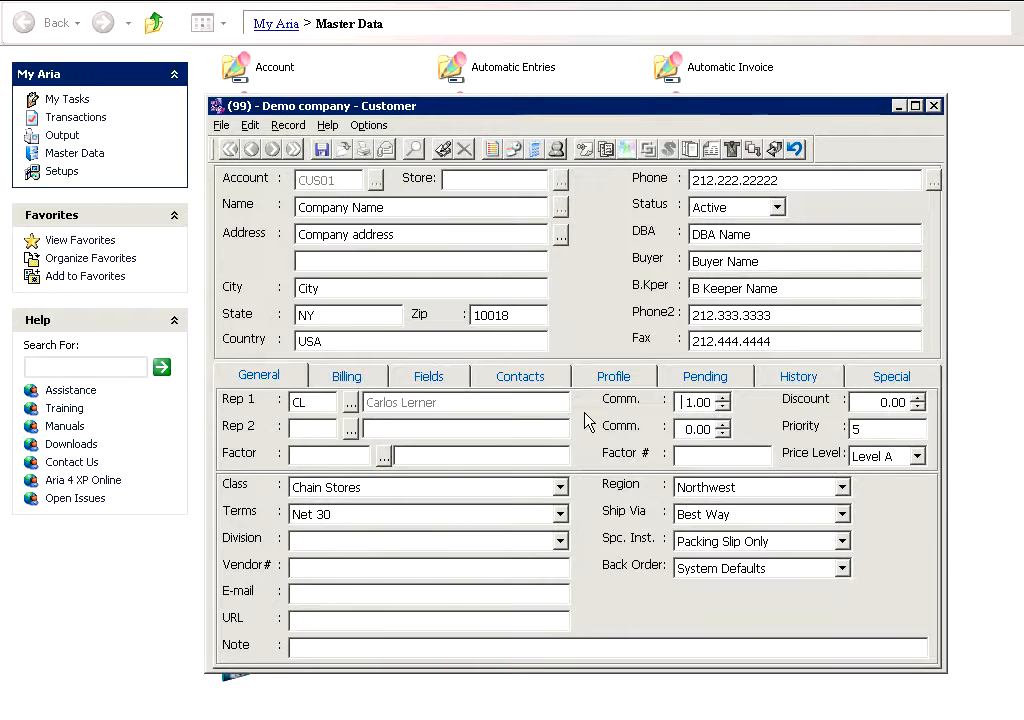
left_click(681, 402)
- Leave Rep 2 empty and assign factor RR2, Rosenthal & Rosenthal, from the list of factors
left_click(303, 428)
left_click(300, 455)
left_click(385, 456)
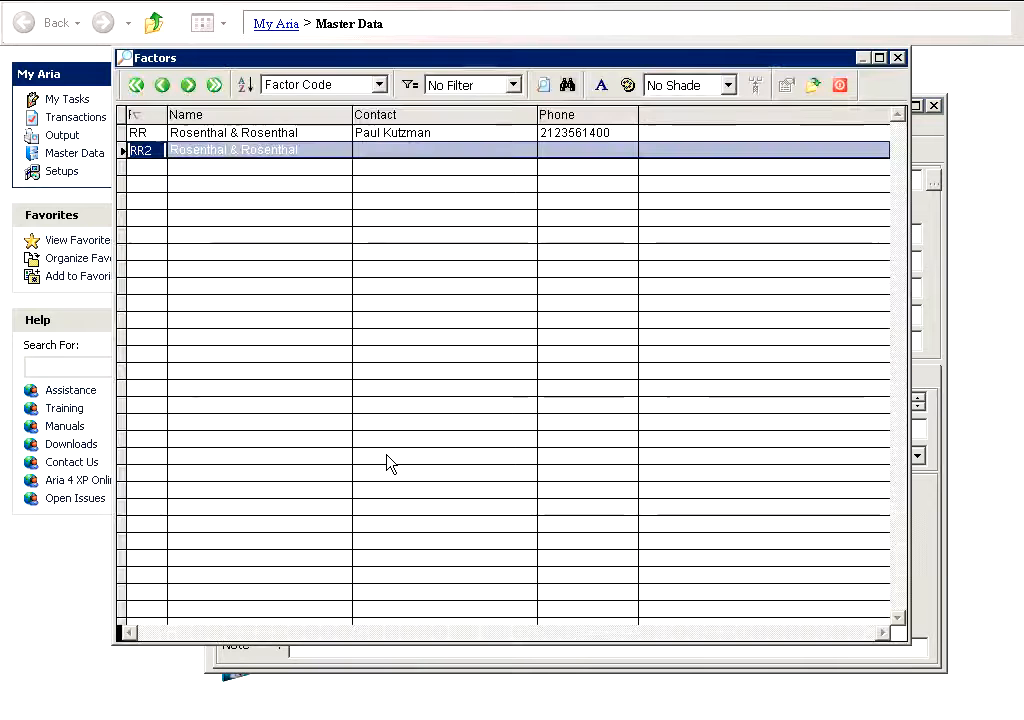
double_click(384, 453)
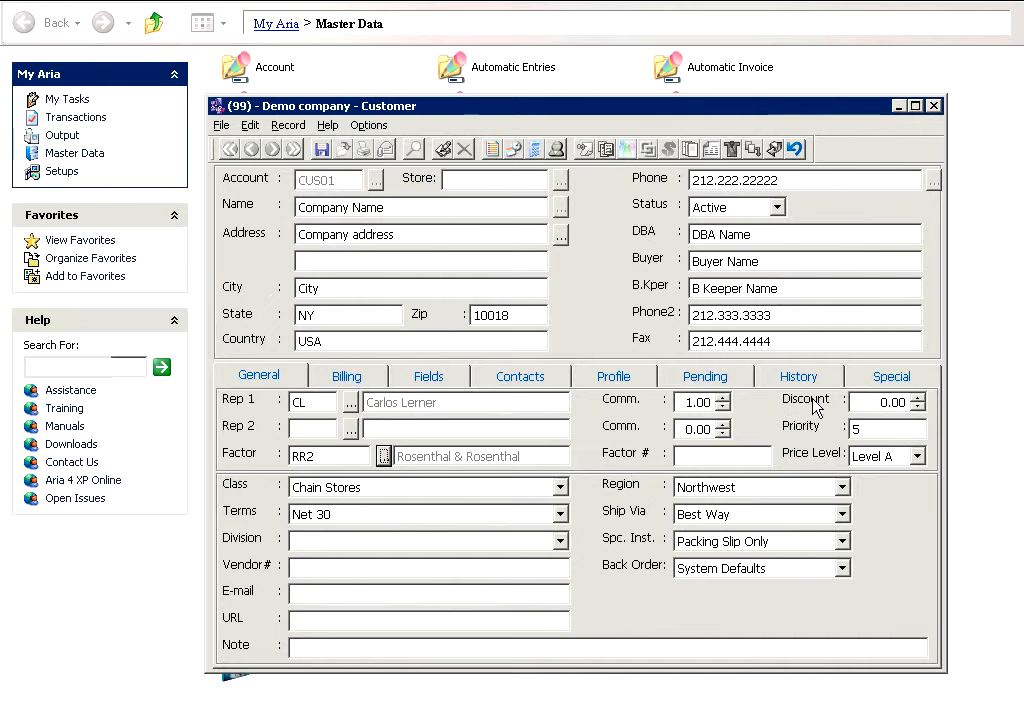
- Set the customer's discount to 5.00 and enter the account number used with the factor
left_click(864, 402)
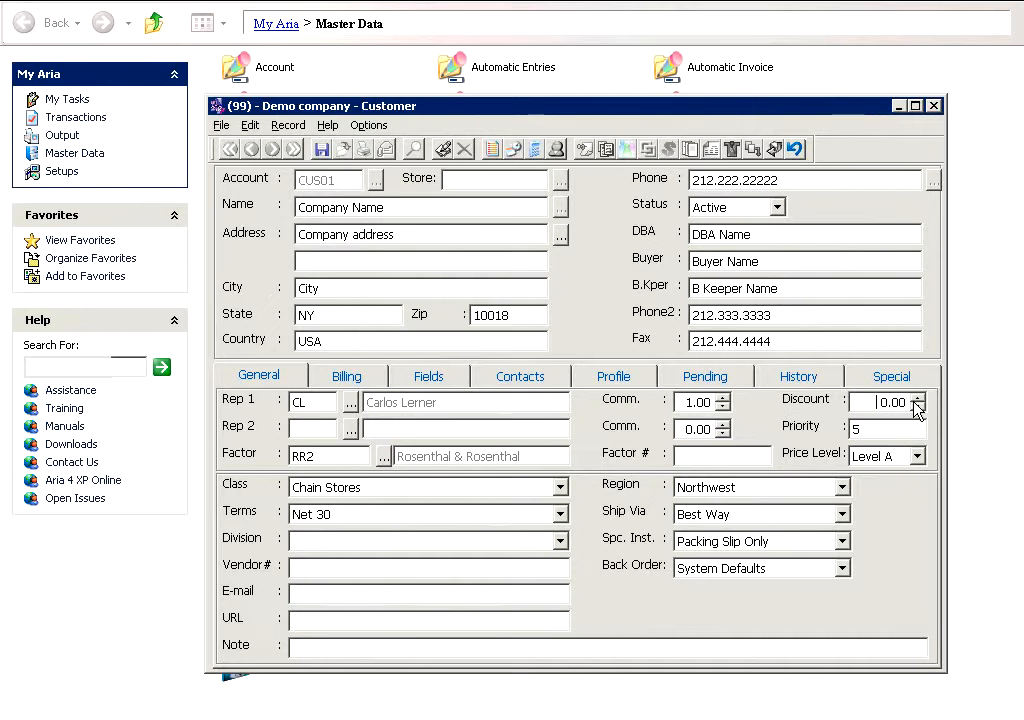
type("5.")
key("Tab")
left_click(683, 457)
left_click_drag(683, 457, 748, 459)
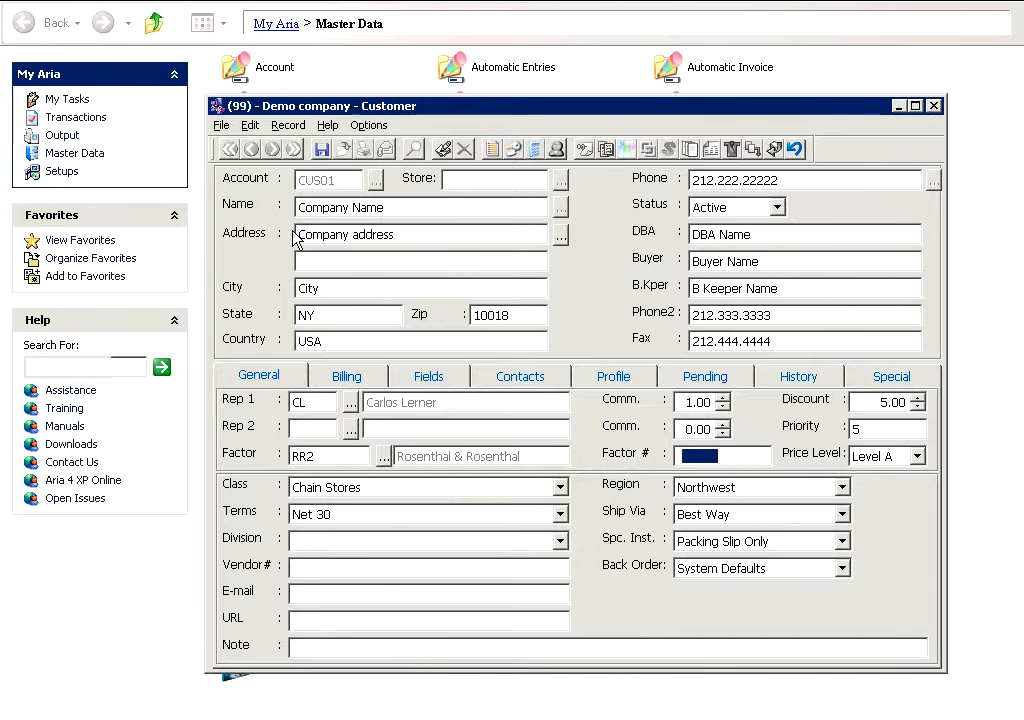
type("12345")
key("Tab")
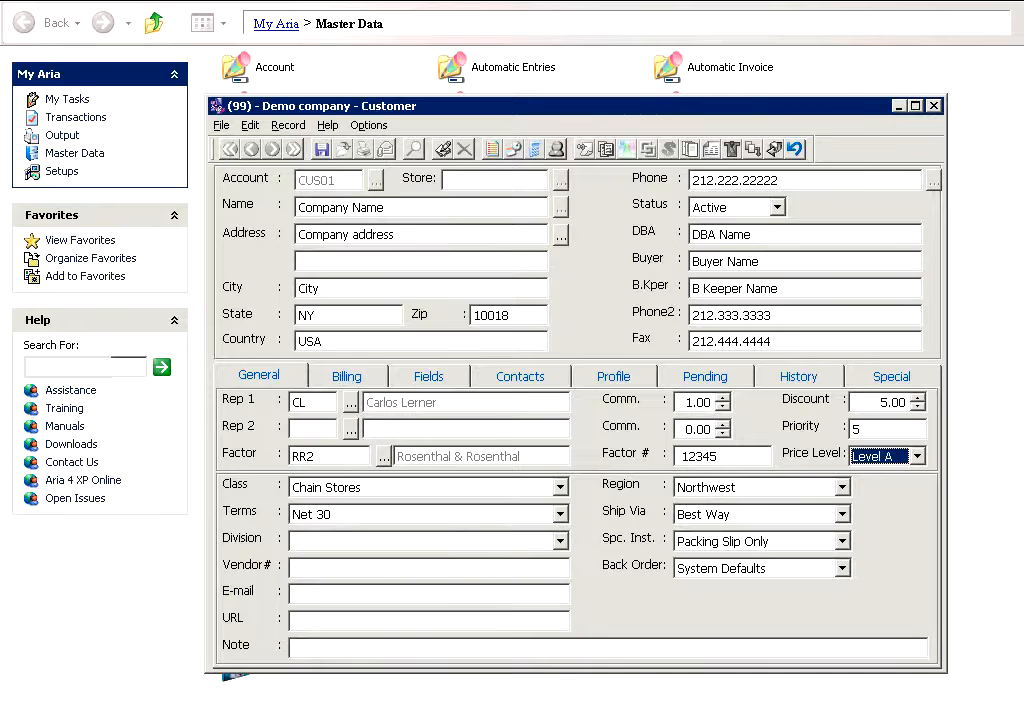
- Set the customer's price level to Level B and the division to T-SHRT - T Shirts
left_click(916, 456)
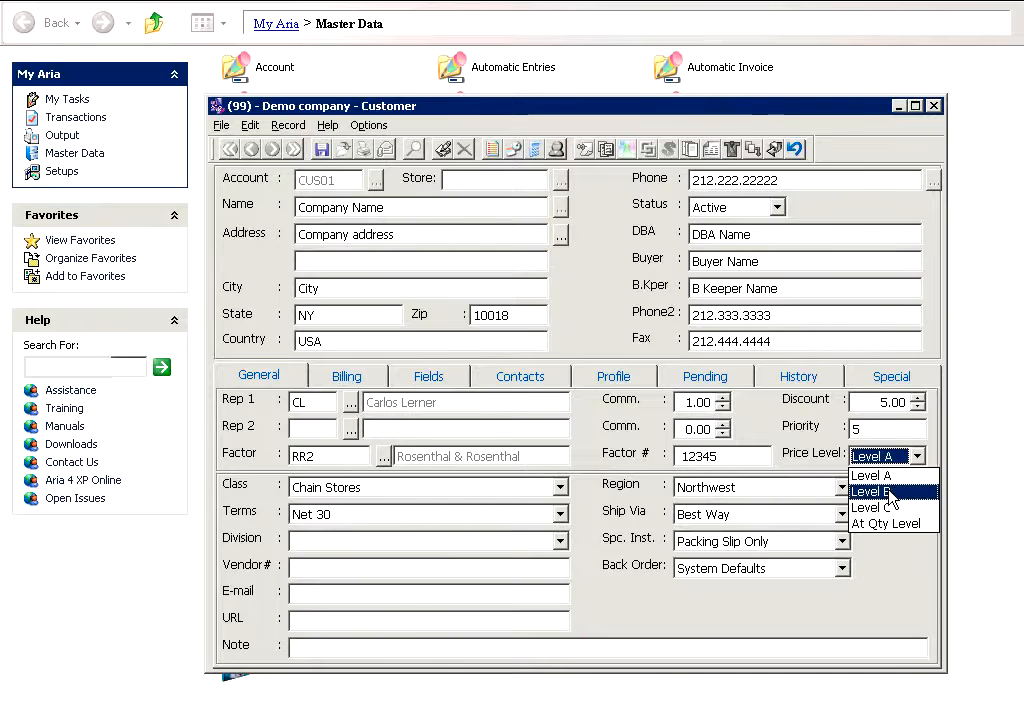
left_click(888, 492)
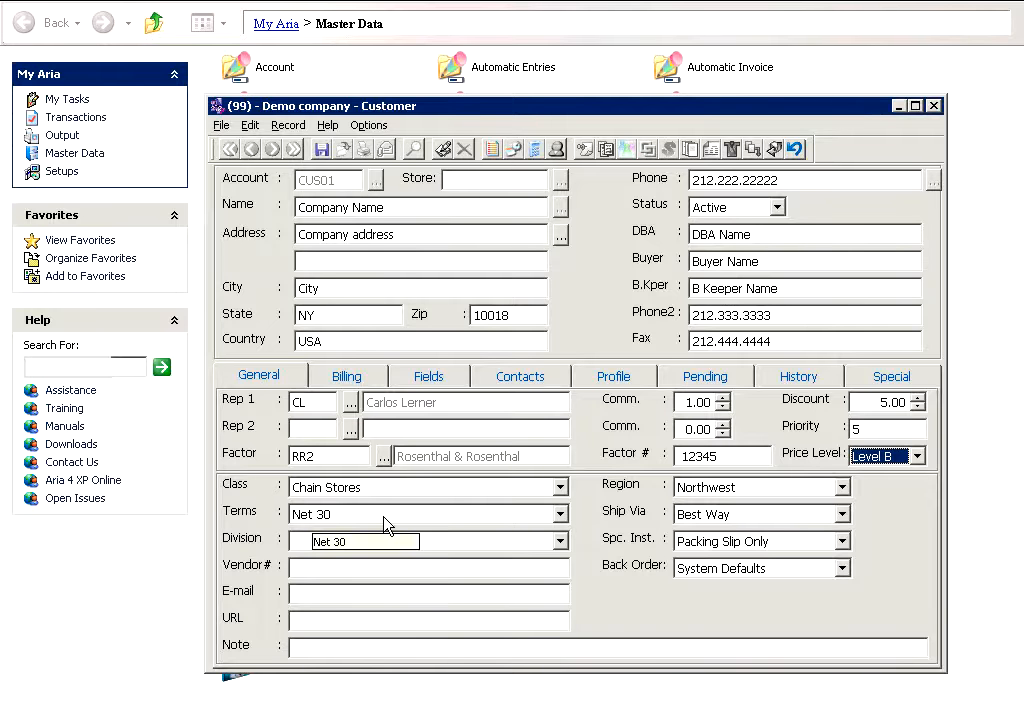
left_click(512, 543)
left_click(368, 592)
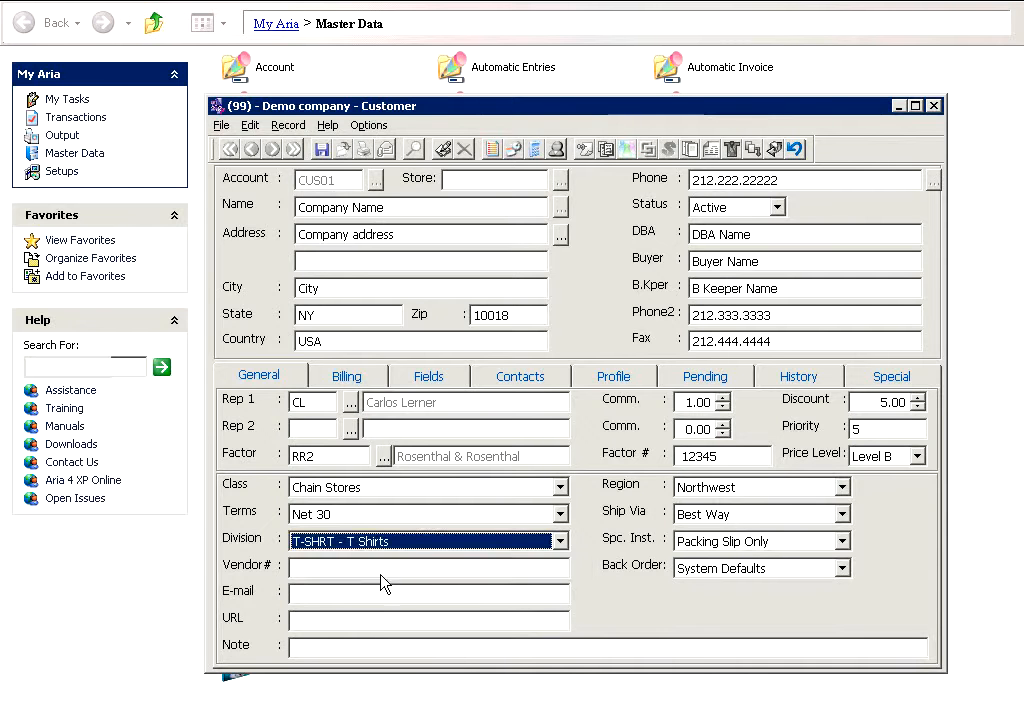
key("Tab")
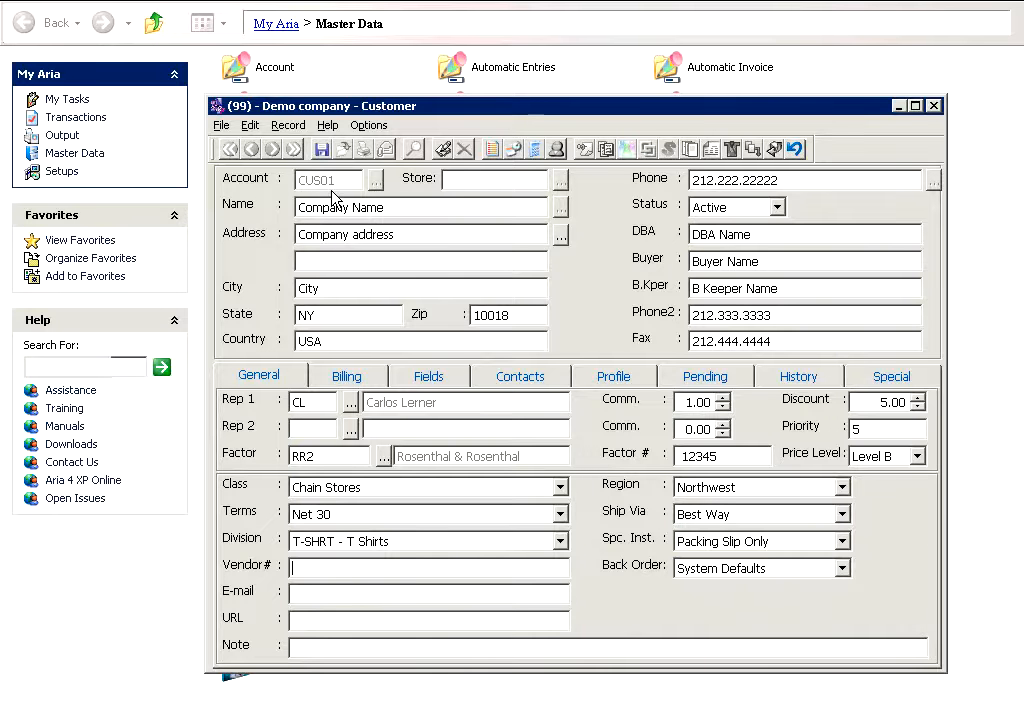
type("Demo01")
left_click(435, 596)
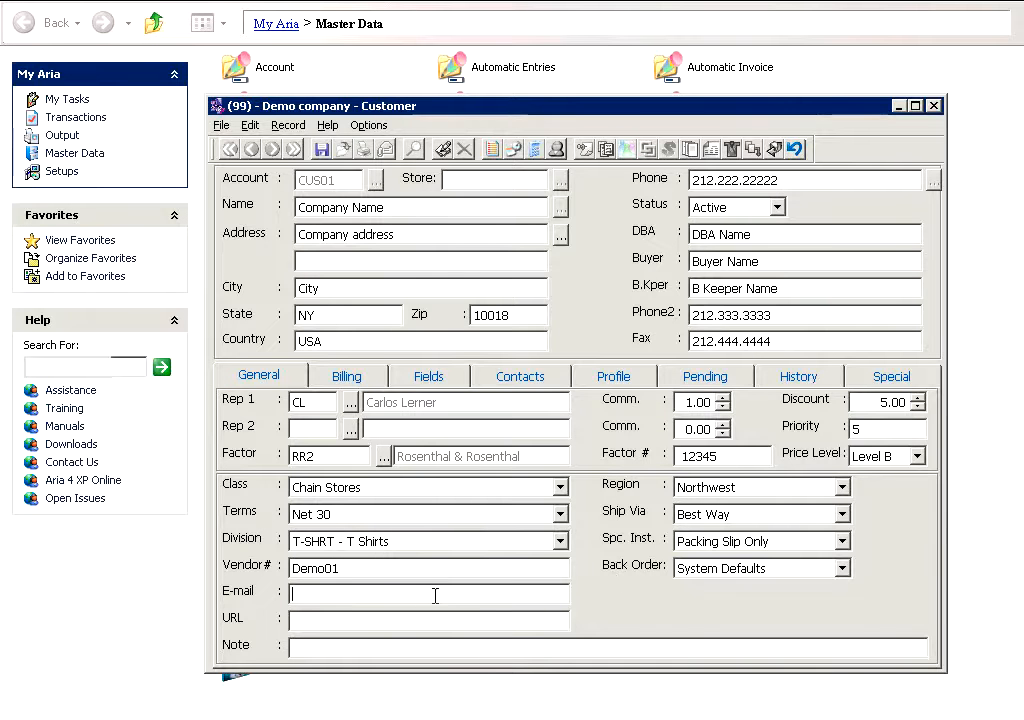
left_click(360, 620)
type("www.demo.com")
key("Tab")
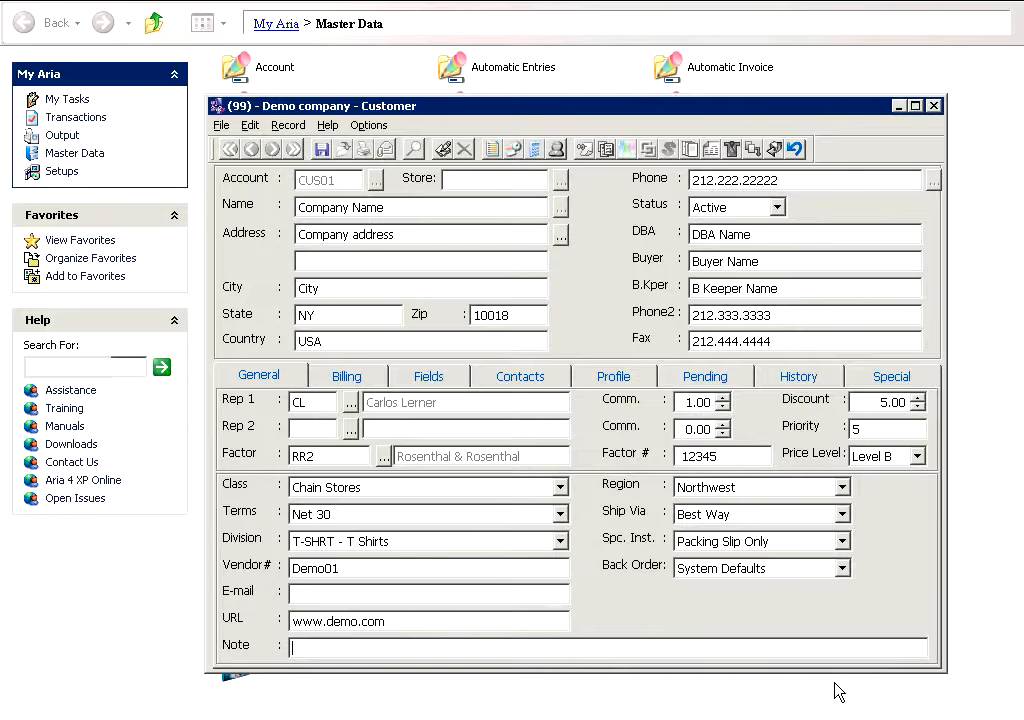
- Set the customer's billing address source to Alternate Address in the billing details
left_click(349, 378)
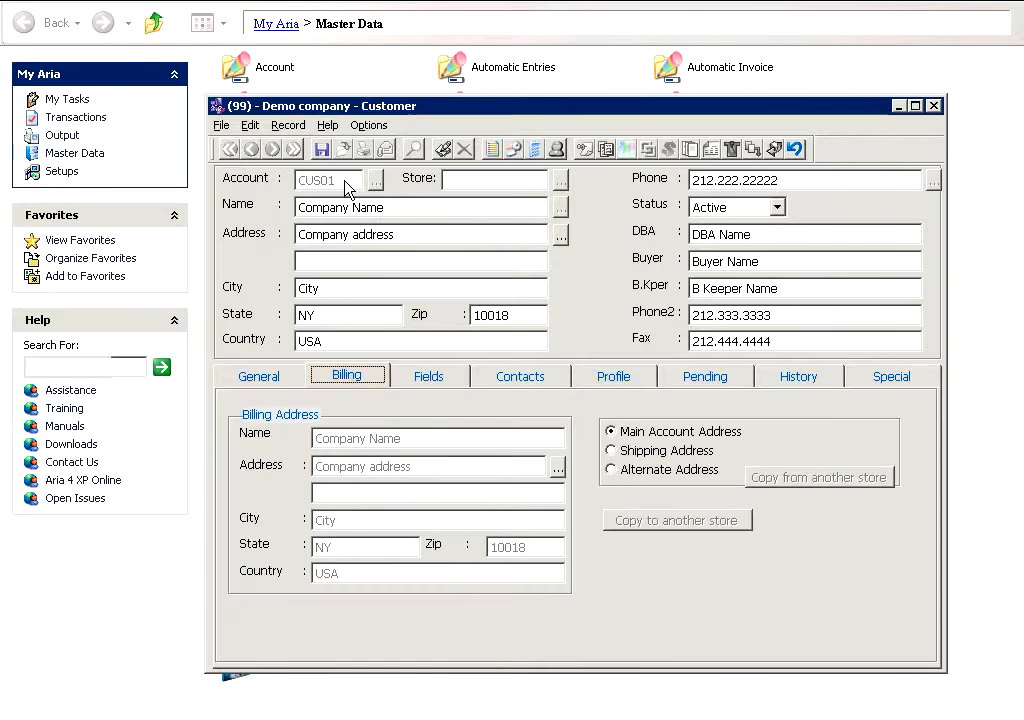
left_click(406, 207)
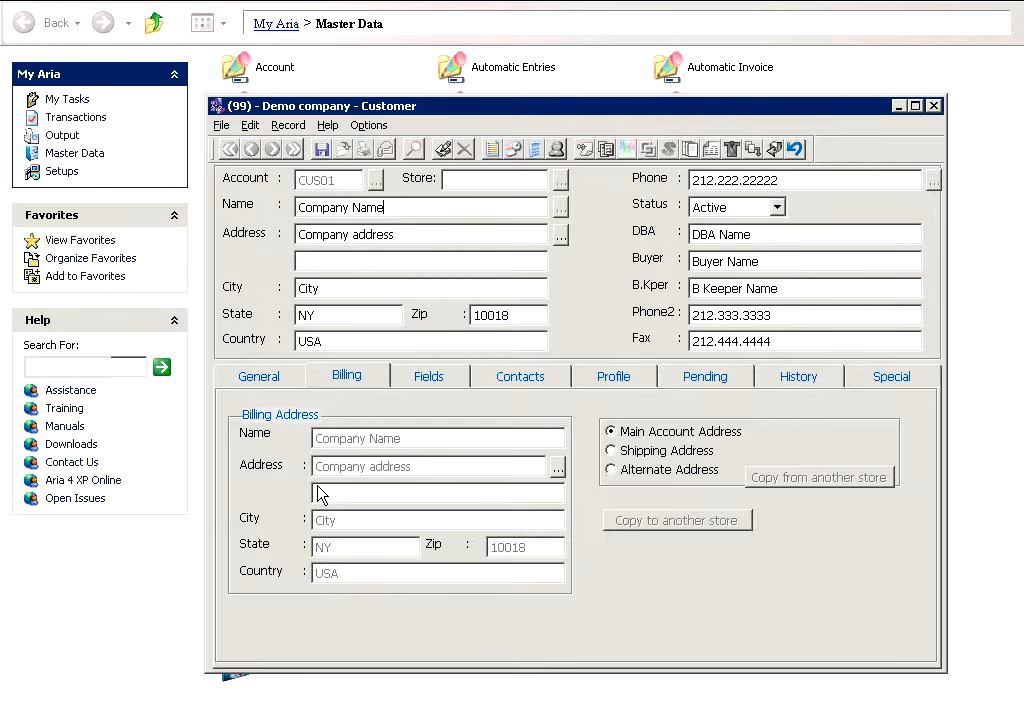
left_click(617, 451)
left_click(612, 469)
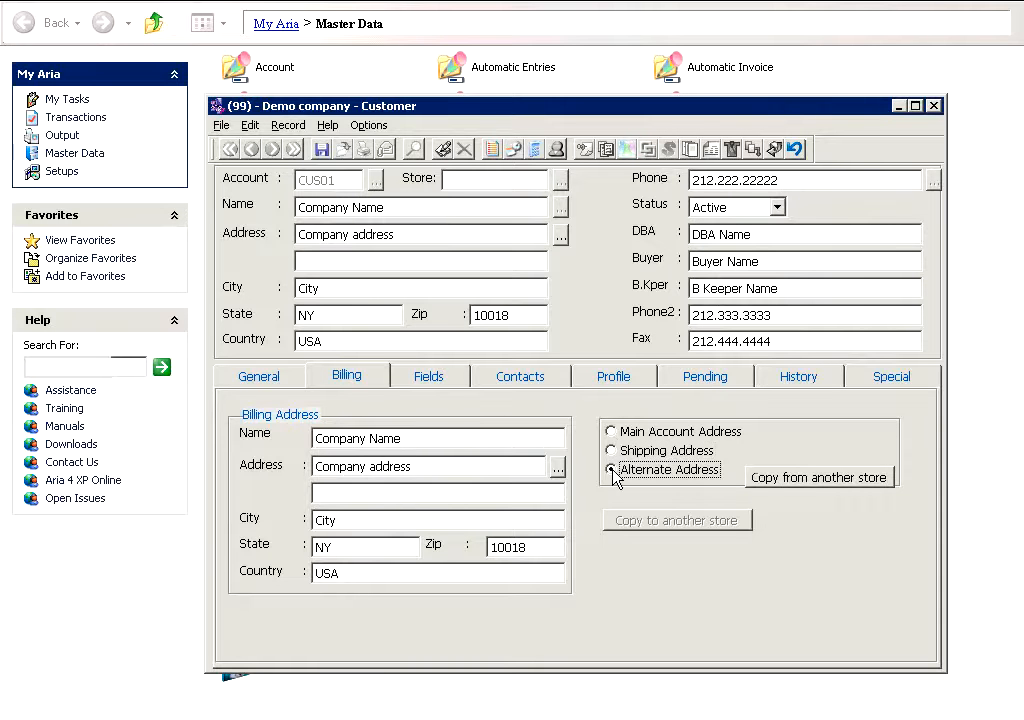
- Replace the first line of the customer's billing address with the P.O. box address
left_click(424, 466)
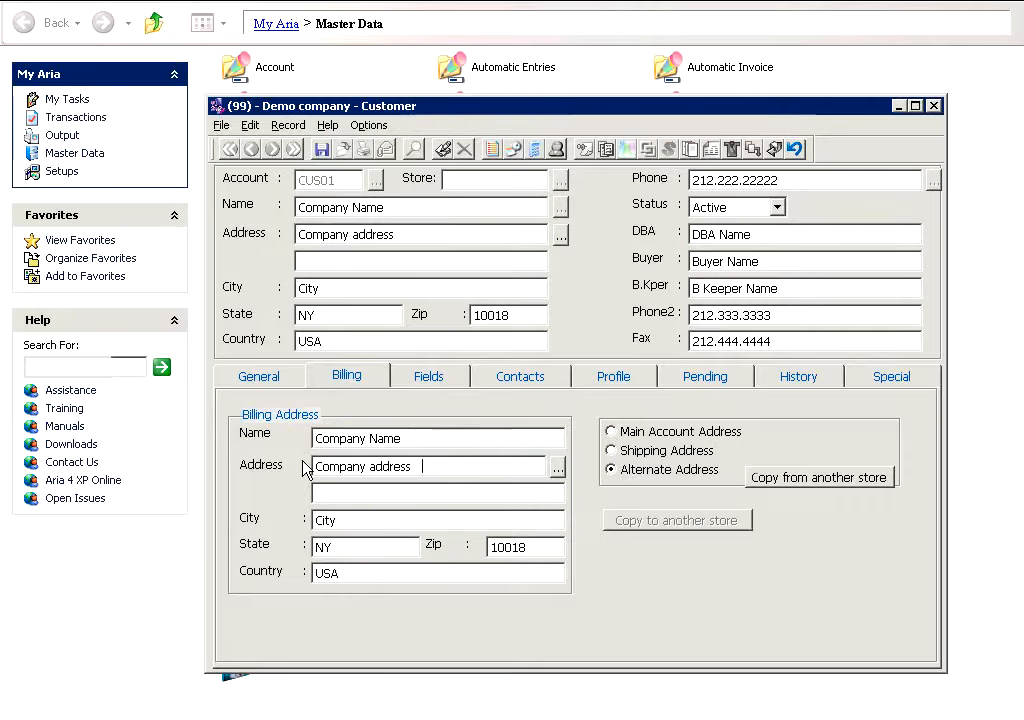
key("BackSpace")
key("BackSpace")
key("BackSpace")
key("BackSpace")
key("BackSpace")
key("BackSpace")
key("BackSpace")
key("BackSpace")
key("BackSpace")
key("BackSpace")
key("BackSpace")
key("BackSpace")
key("BackSpace")
key("BackSpace")
key("BackSpace")
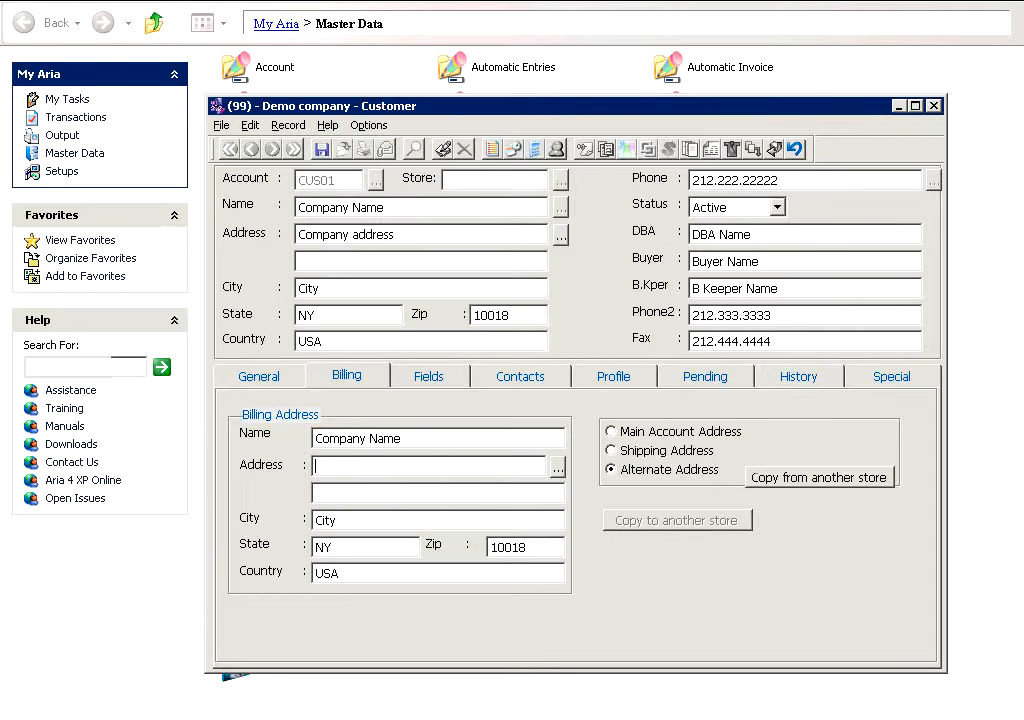
type("PO Box 101")
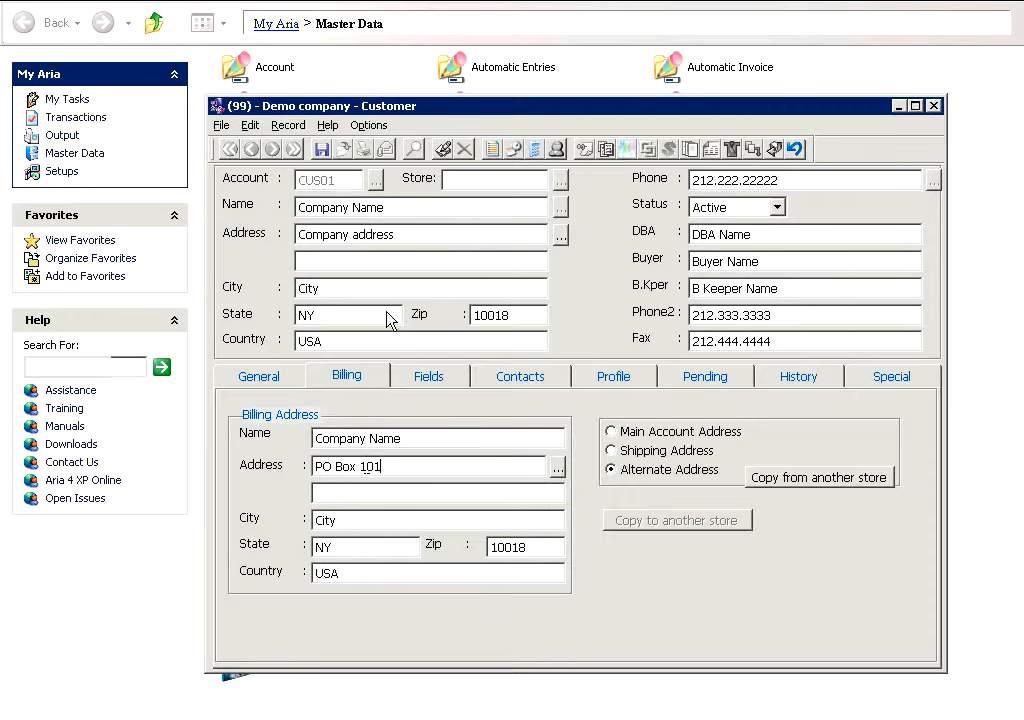
- Relabel the customer's second user-defined field as "AR Contact e-ml" and select its empty value for entry
left_click(418, 380)
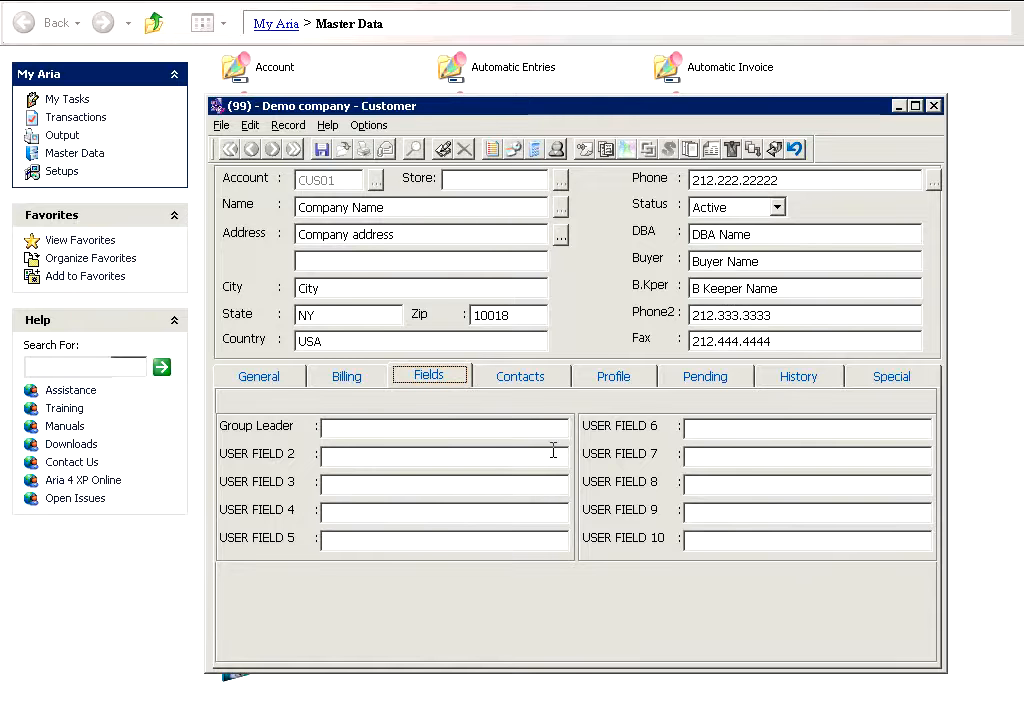
double_click(283, 430)
left_click(440, 311)
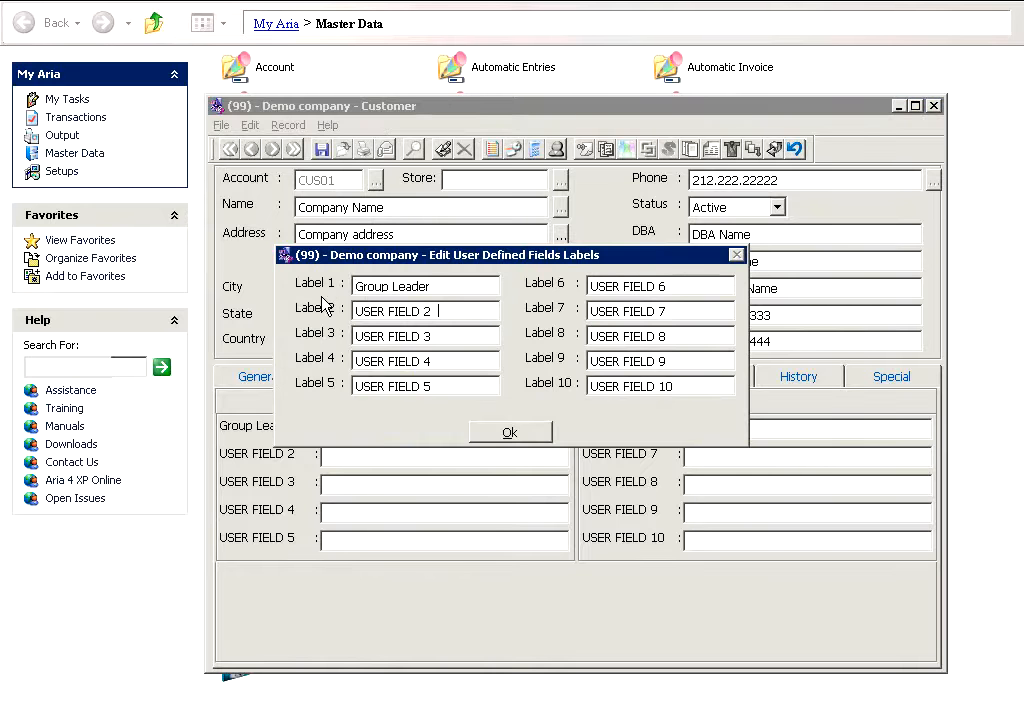
key("BackSpace")
key("BackSpace")
key("BackSpace")
key("BackSpace")
key("BackSpace")
key("BackSpace")
key("BackSpace")
key("BackSpace")
key("BackSpace")
key("BackSpace")
key("BackSpace")
key("BackSpace")
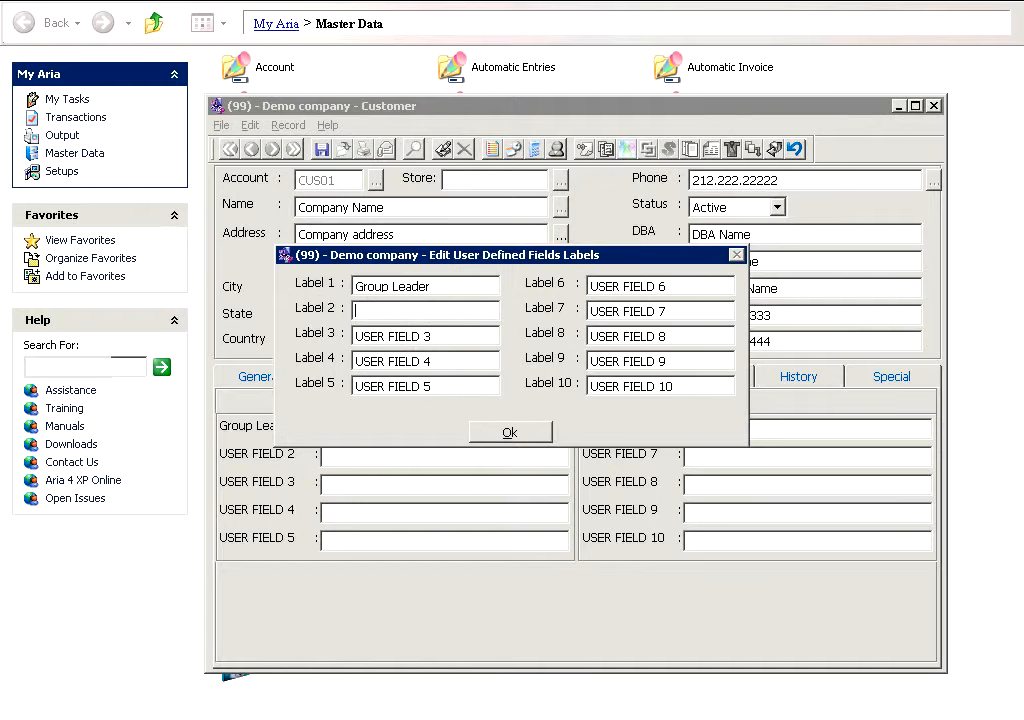
type("AR Contact e-ma")
left_click(357, 336)
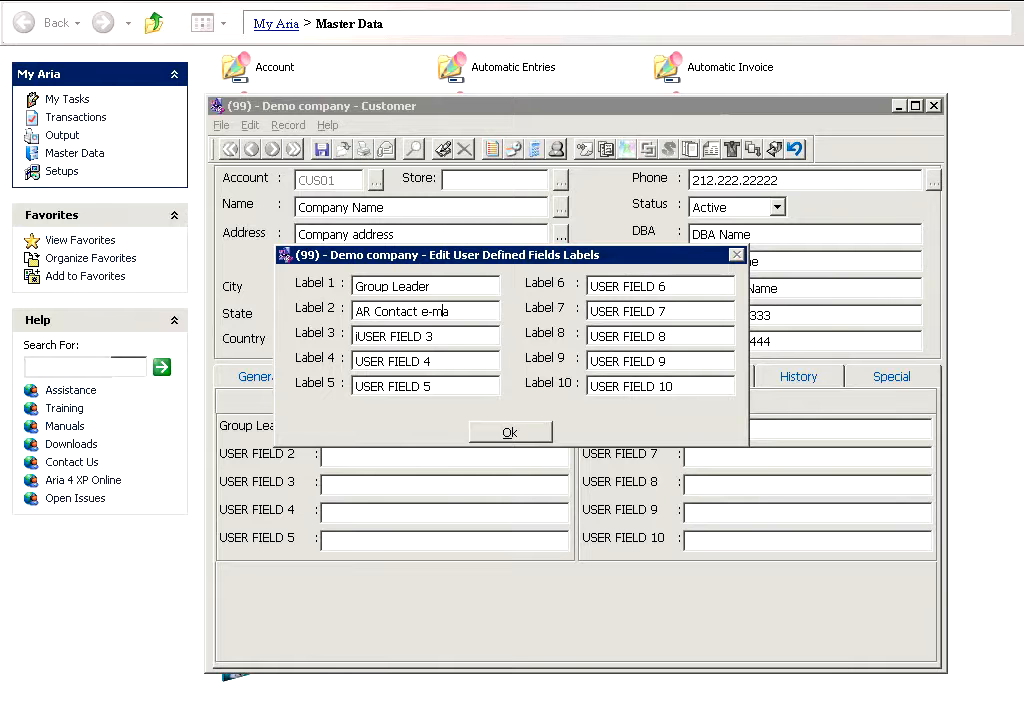
key("BackSpace")
type("l")
left_click(515, 433)
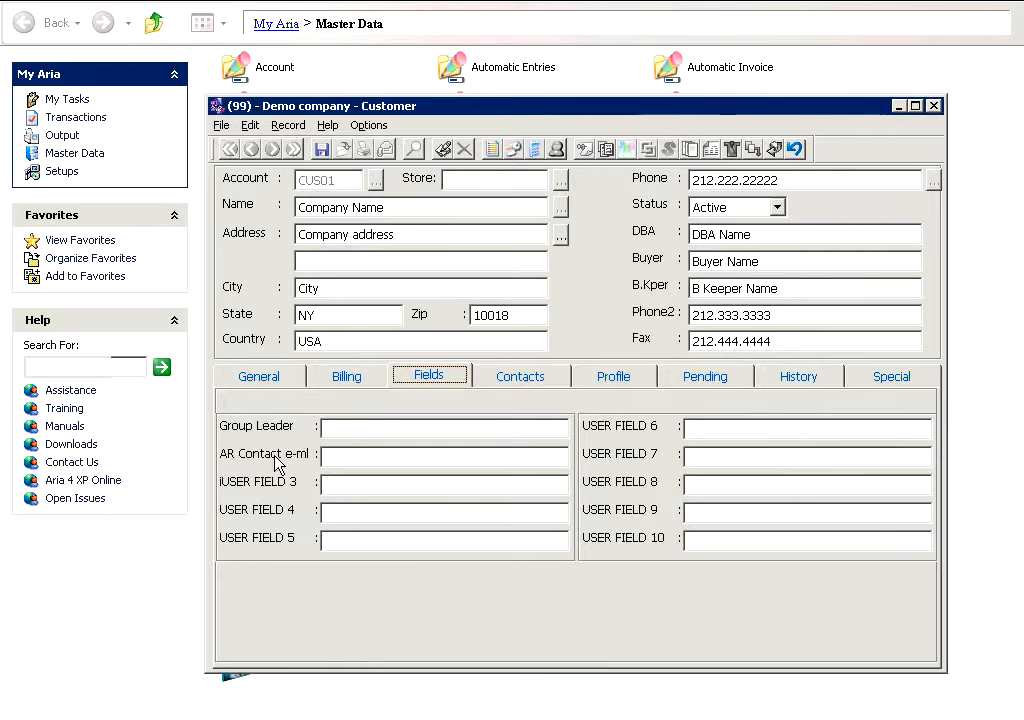
left_click(341, 459)
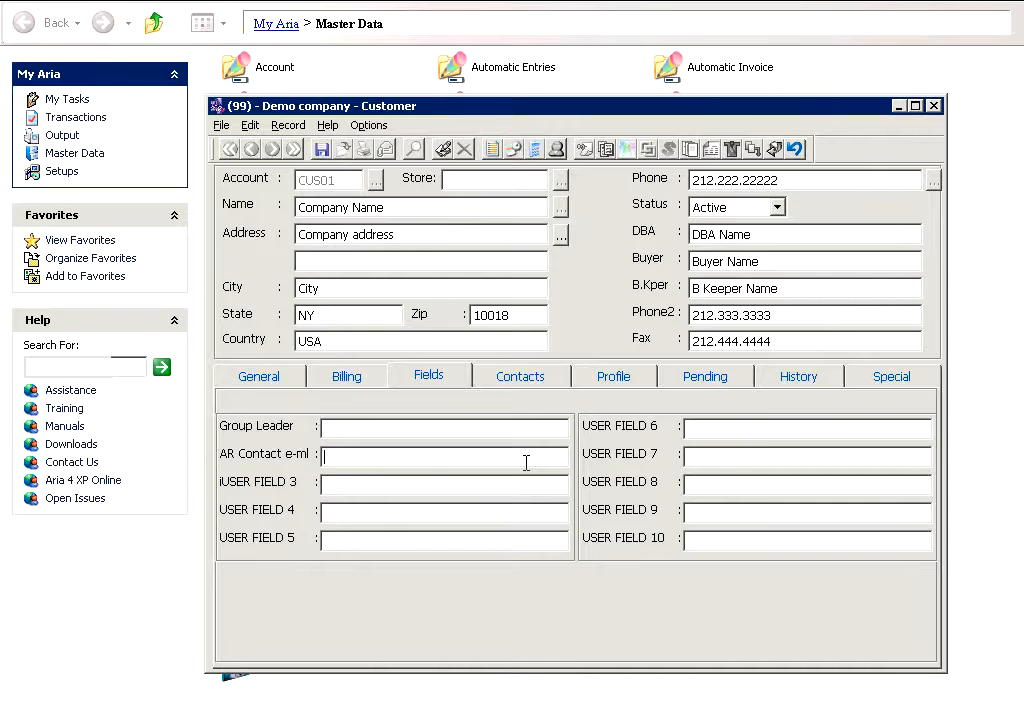
- Add a new contact to the customer with the contact's name and the job title Sales Manager
left_click(537, 382)
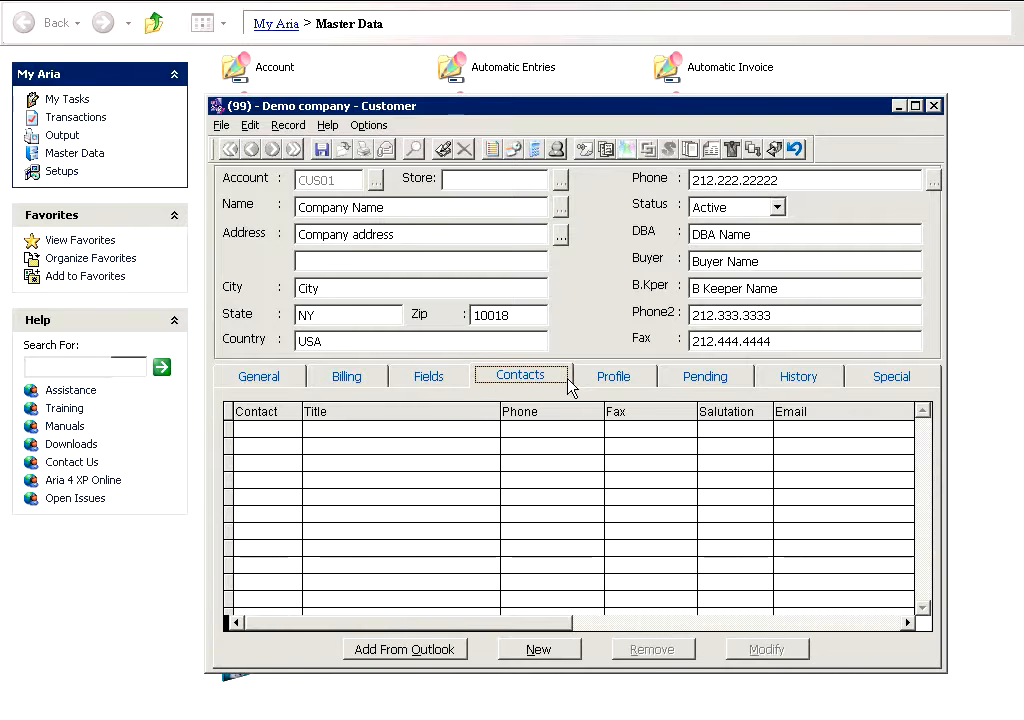
left_click(539, 650)
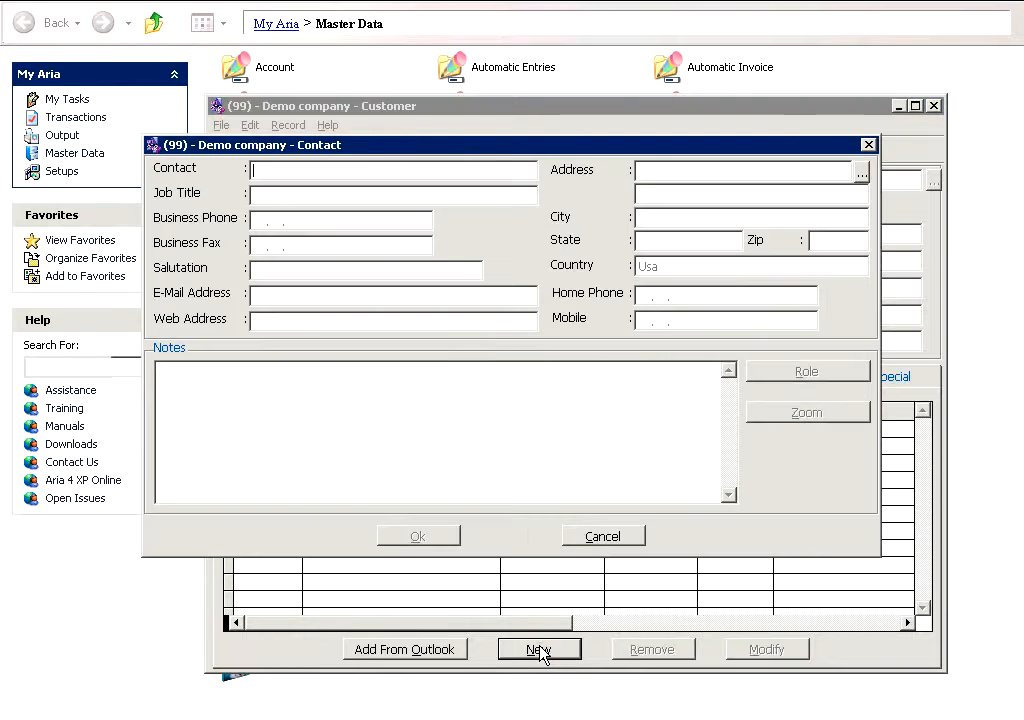
type("Jack")
left_click(306, 197)
type("Sales Manager")
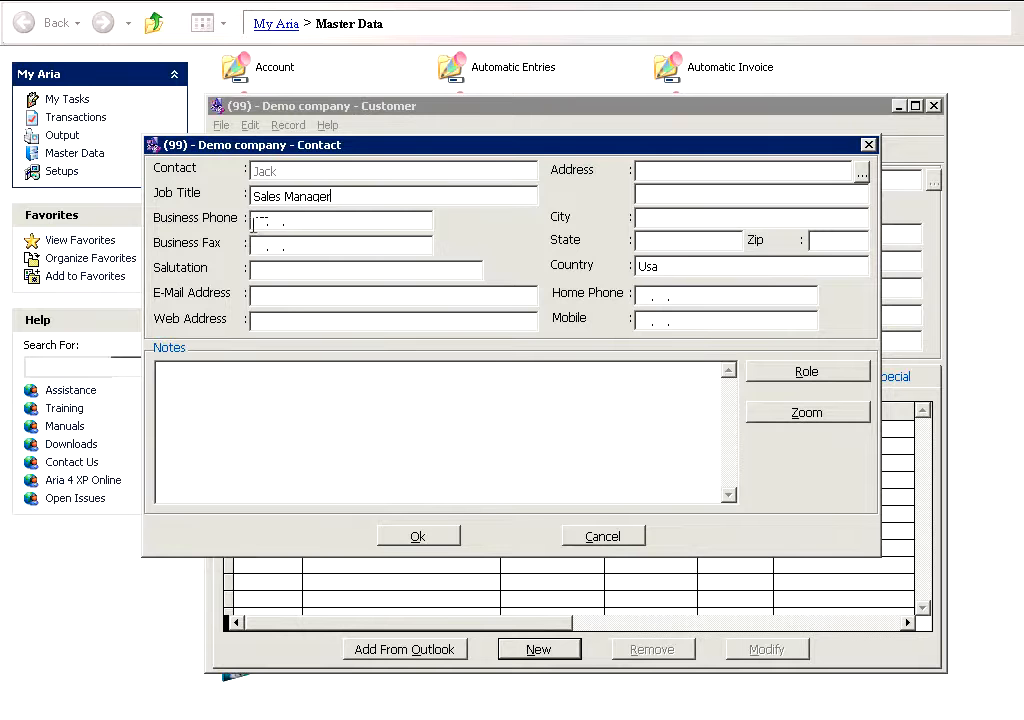
key("Tab")
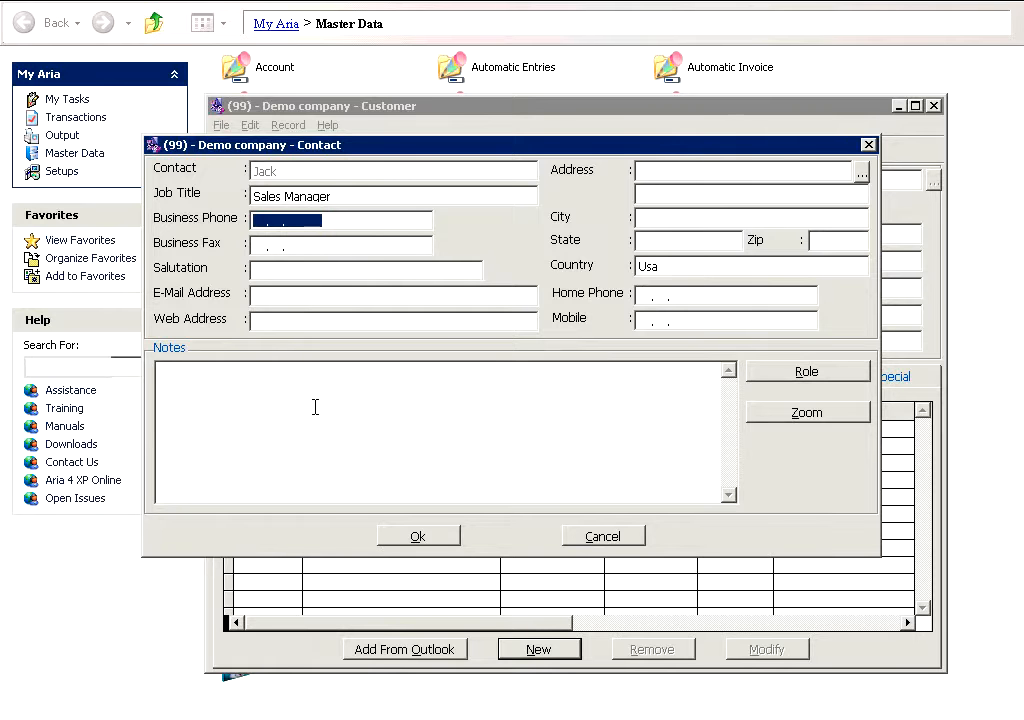
left_click(418, 538)
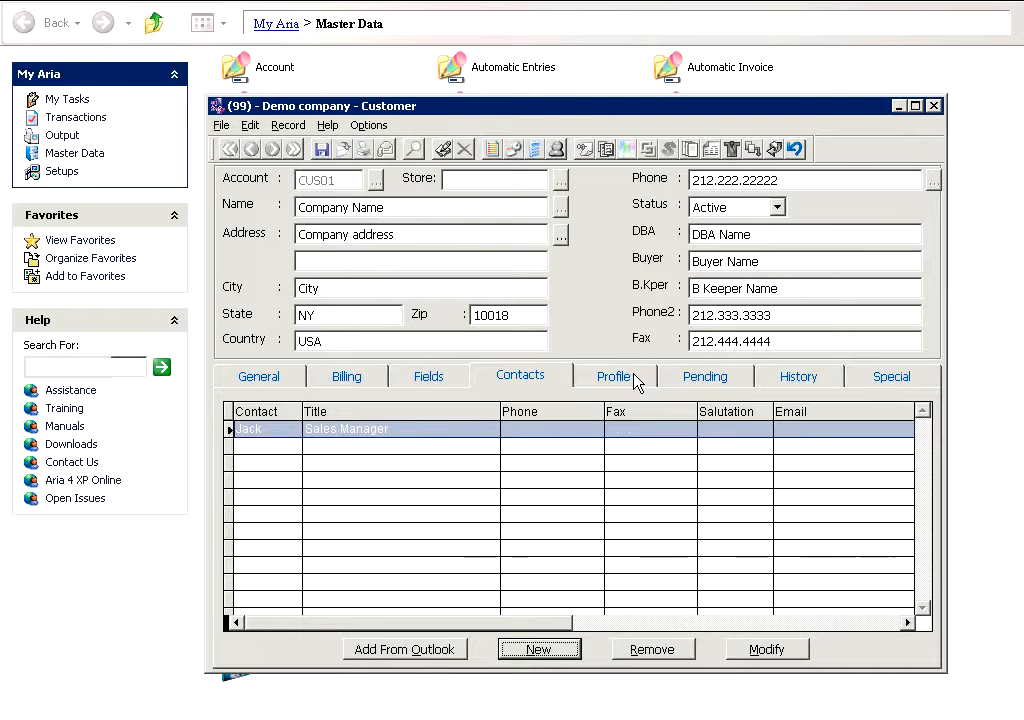
- Set the break weight to 200 and the alternate ship via to UPS 2nd Day Air in the customer's special details
left_click(897, 382)
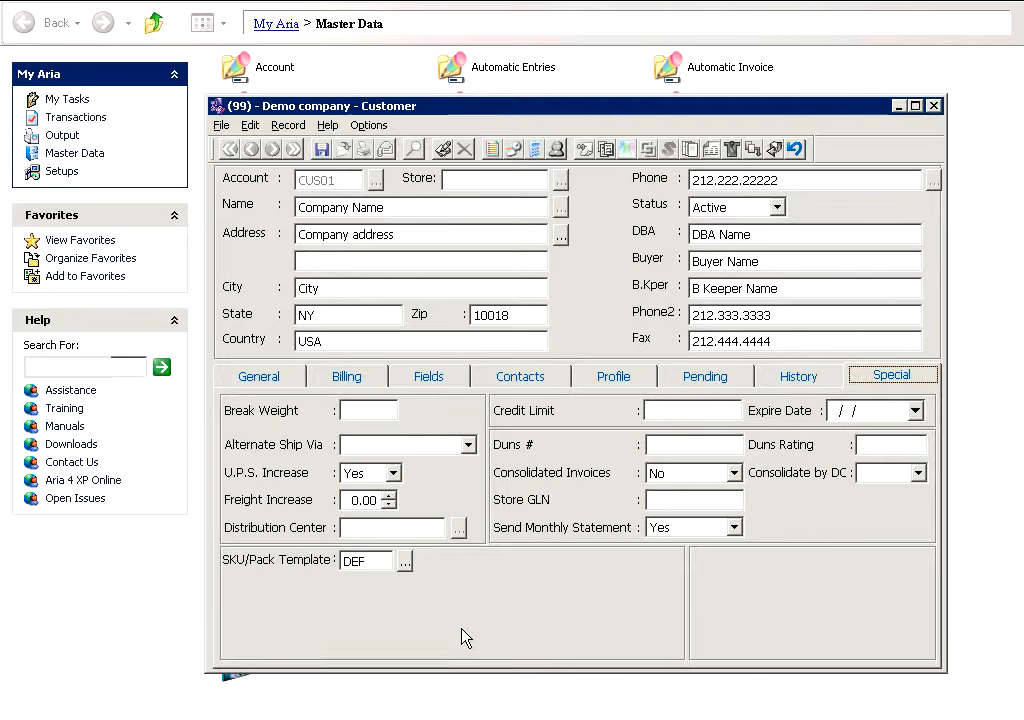
left_click(281, 385)
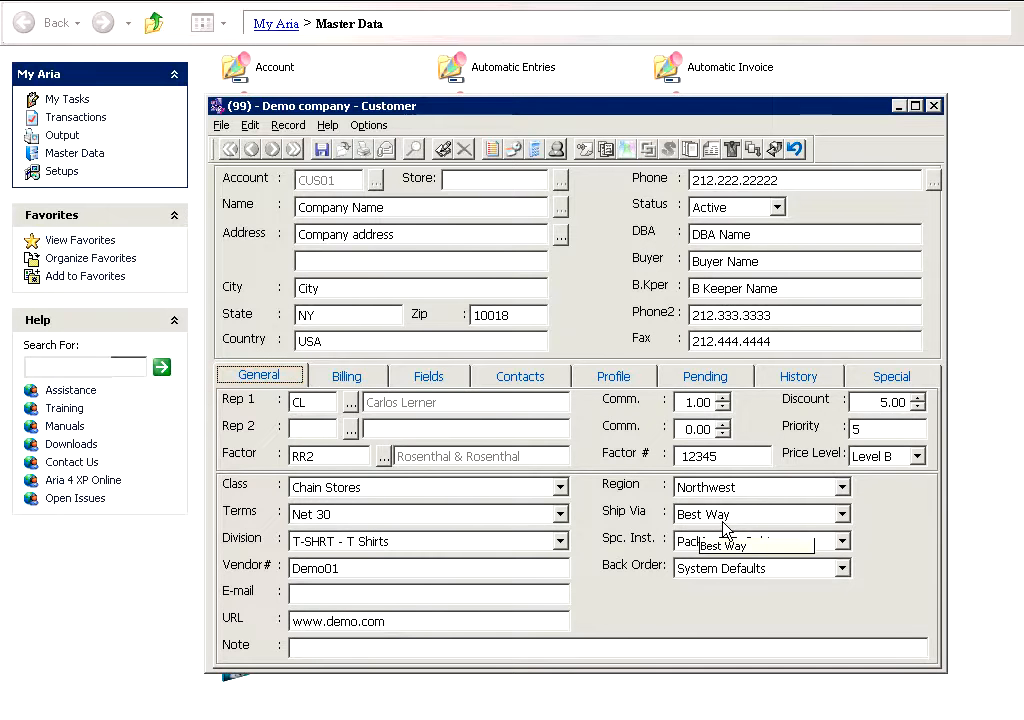
left_click(889, 377)
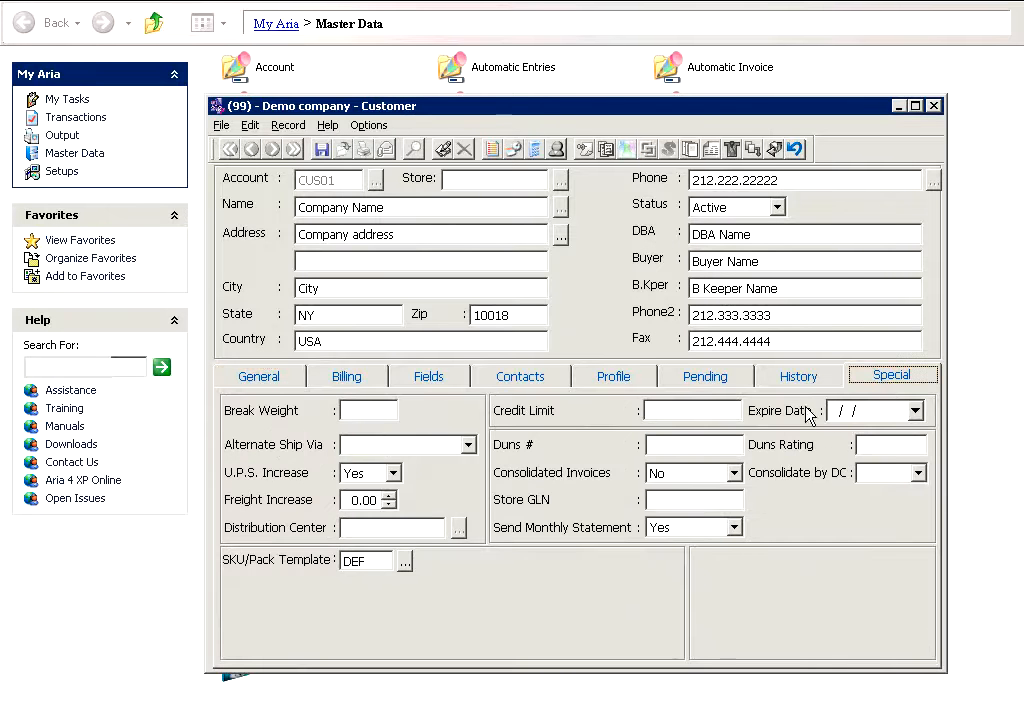
left_click(370, 411)
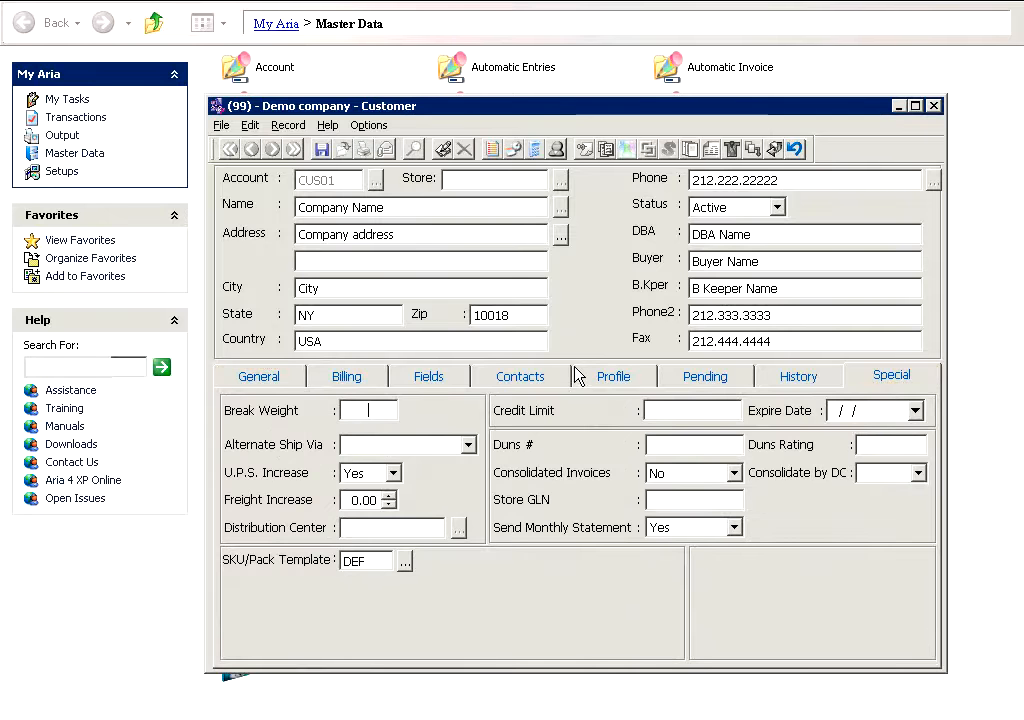
type("200")
key("Tab")
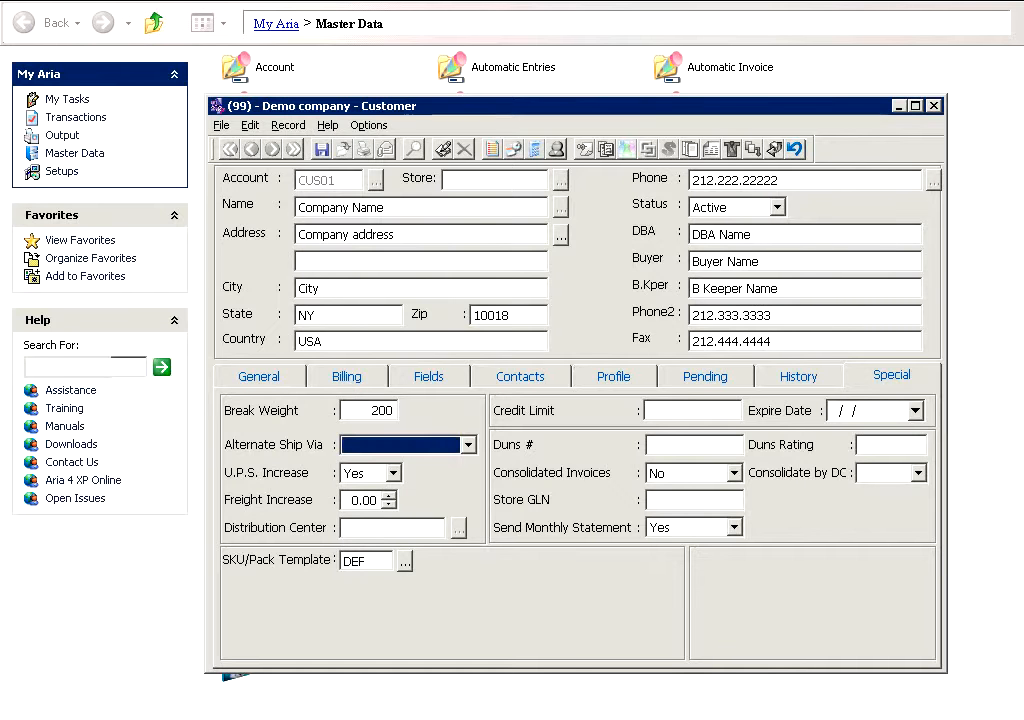
key("Down")
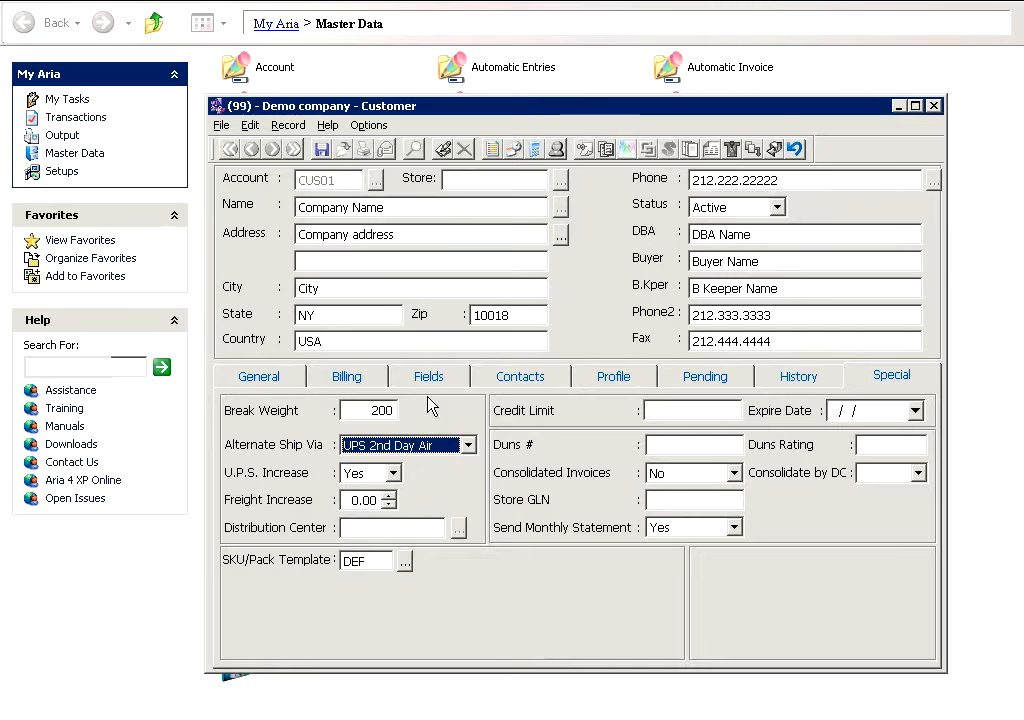
left_click(399, 410)
key("ctrl+a")
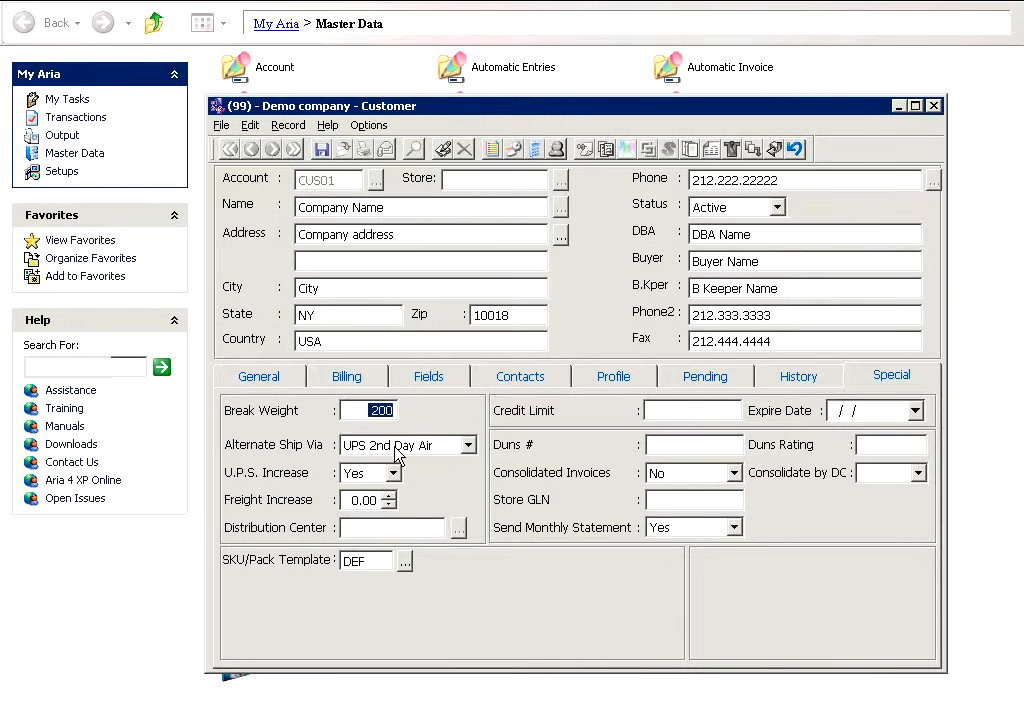
- Set the customer's credit limit to 10000 with an expire date of 08/30/2008
left_click(698, 410)
type("10")
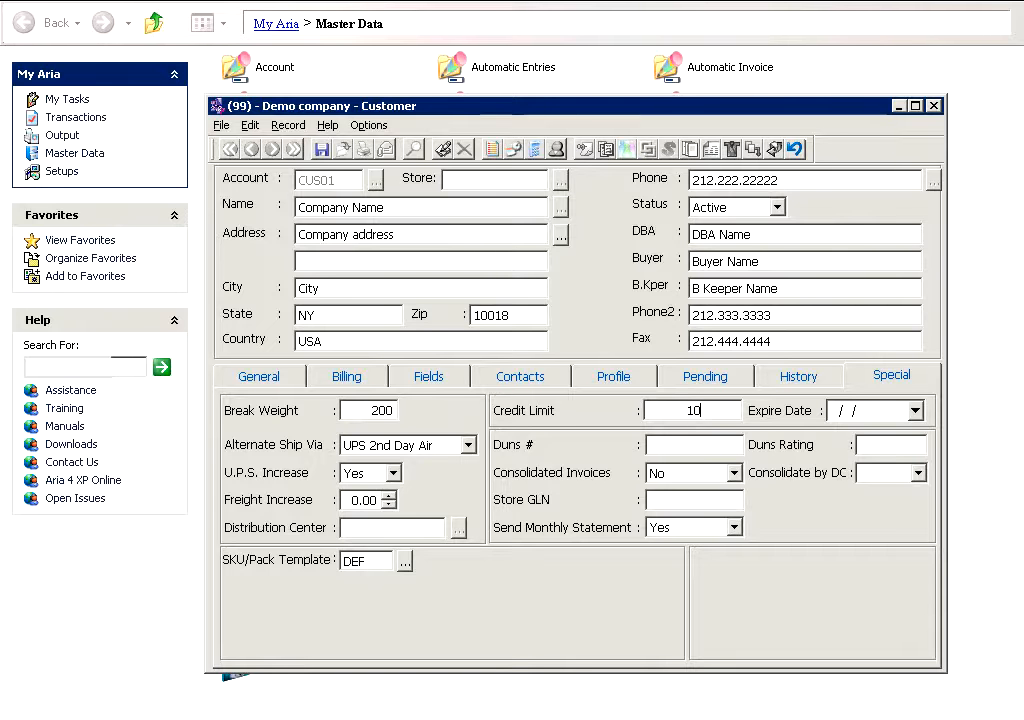
type("000")
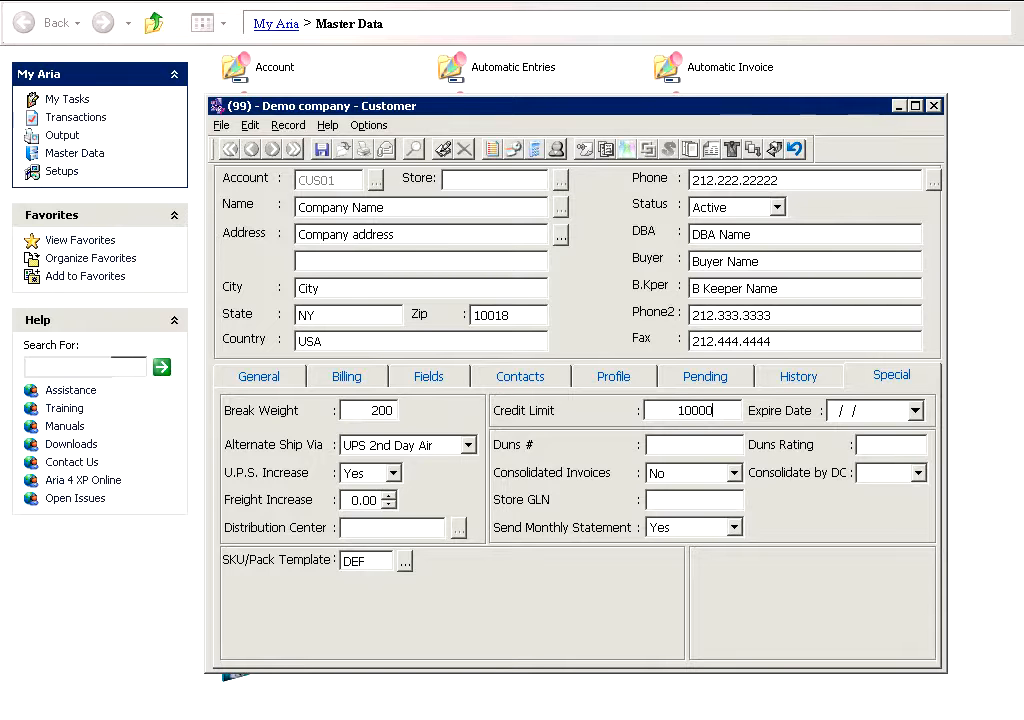
key("Tab")
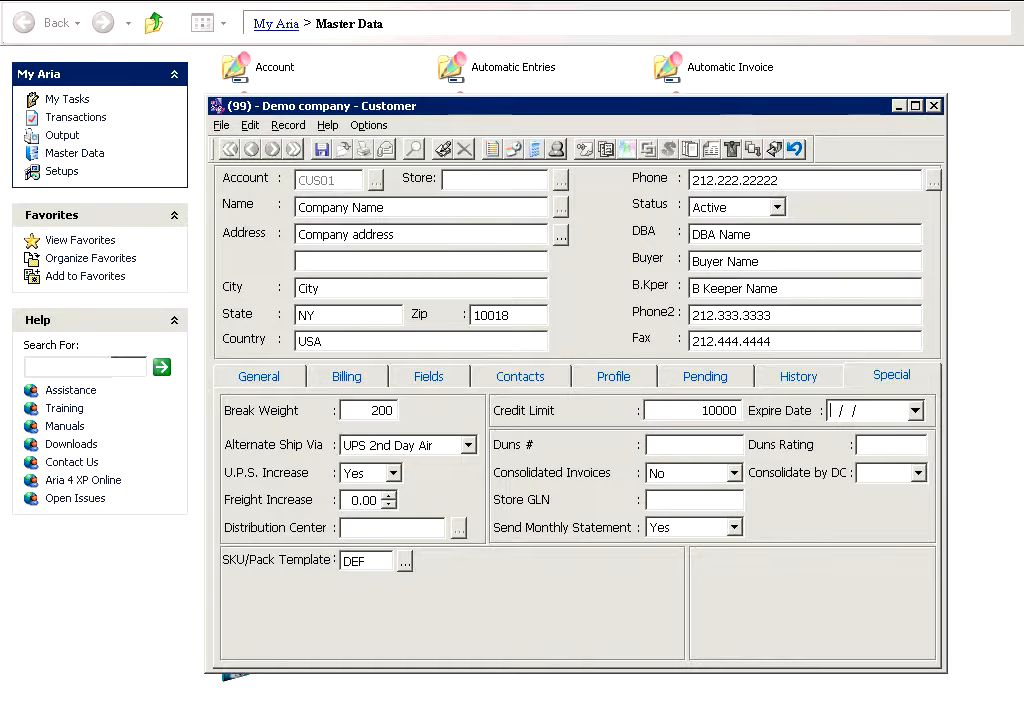
left_click(914, 410)
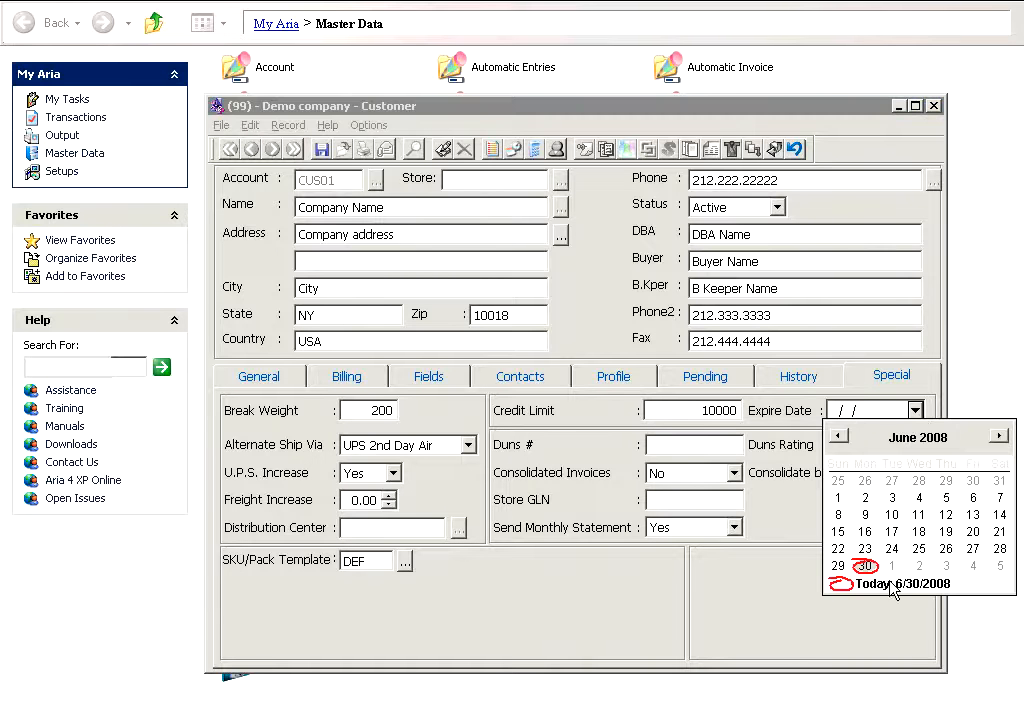
left_click(999, 438)
left_click(1000, 438)
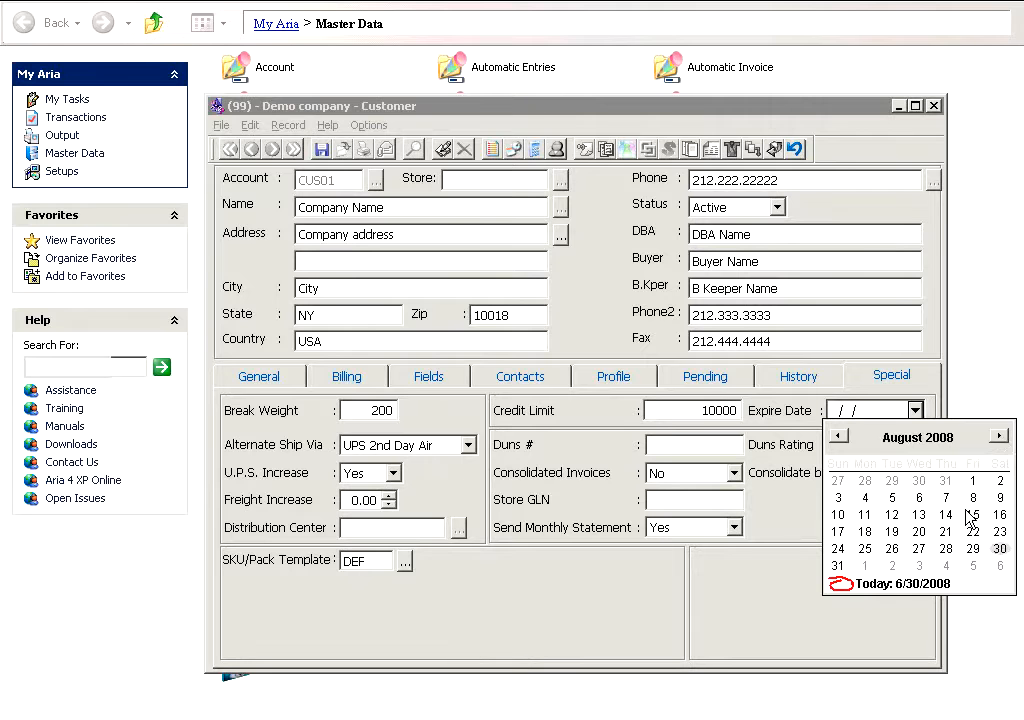
left_click(999, 548)
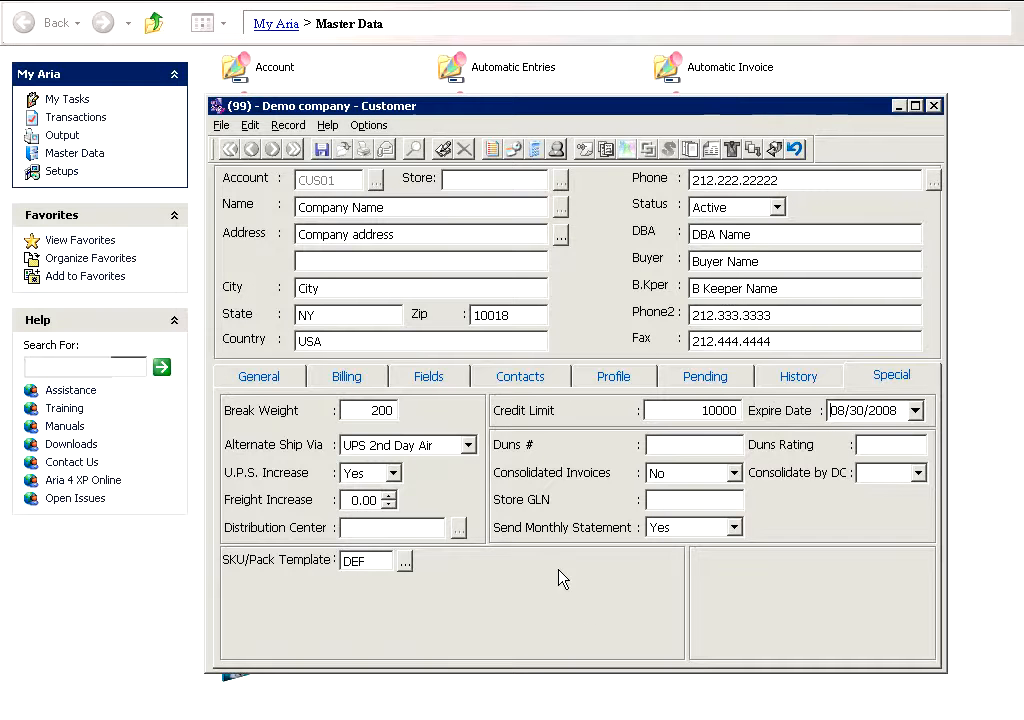
- Enter the customer's Duns number and set the Duns rating to 3
left_click(677, 444)
type("AB302")
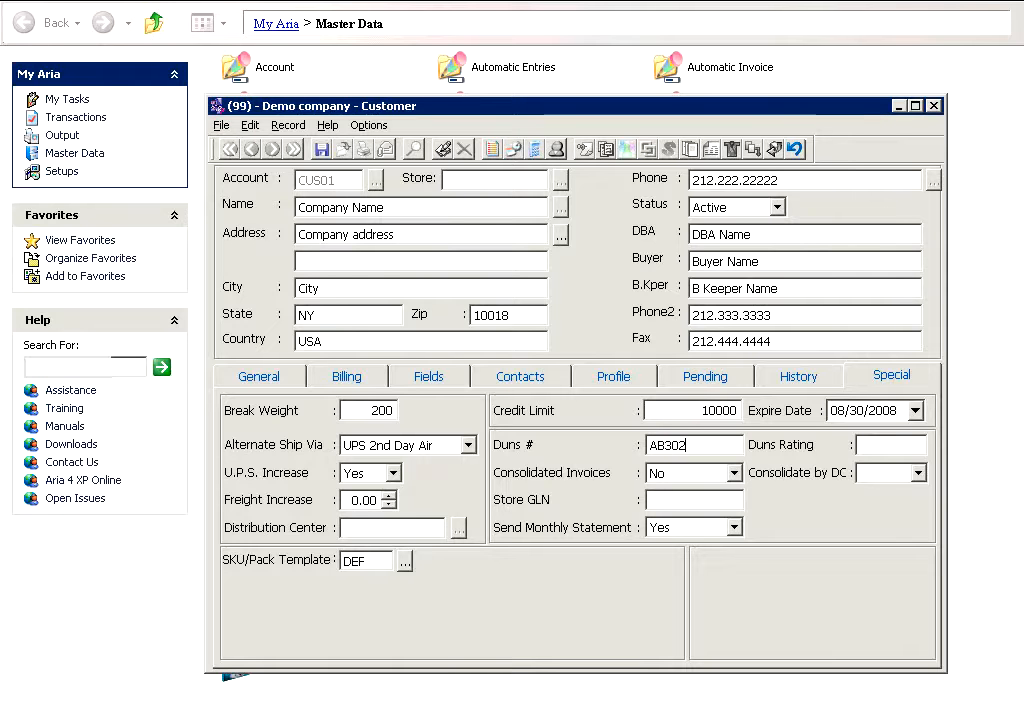
key("Tab")
type("3")
key("Tab")
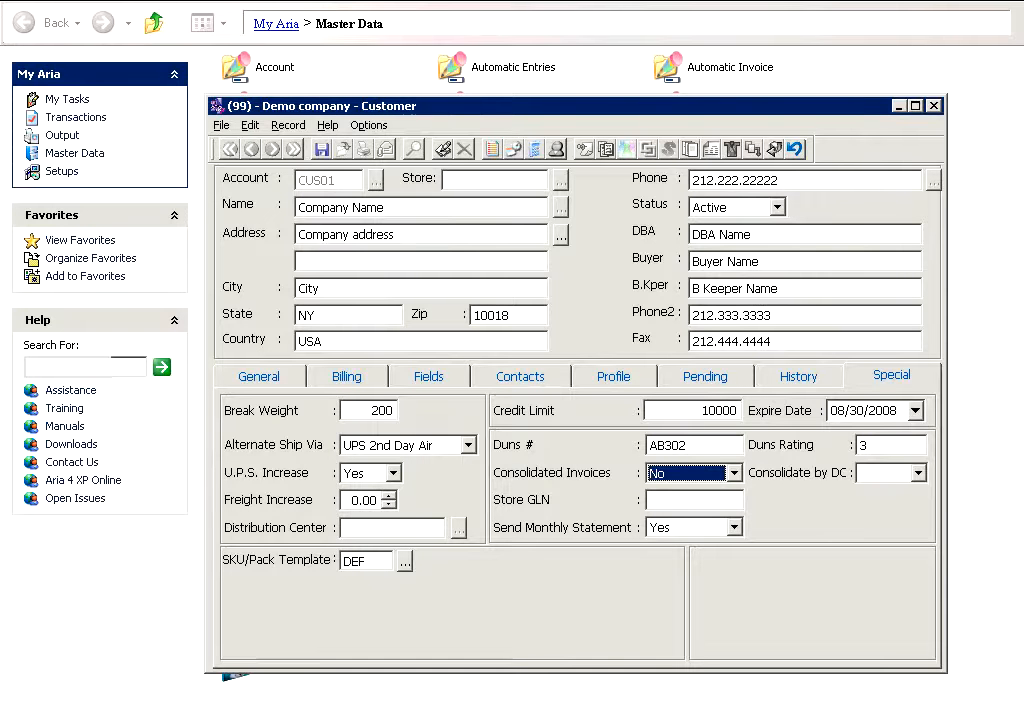
- Set consolidated invoices and consolidation by DC to Yes, keeping Yes for sending monthly statements
left_click(668, 476)
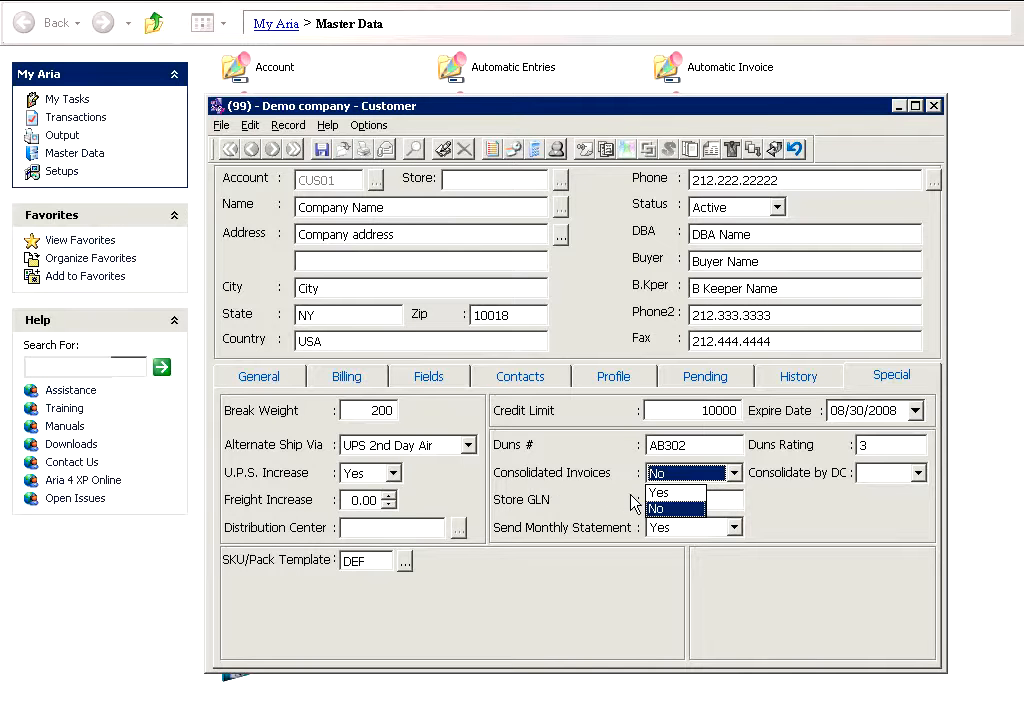
left_click(668, 492)
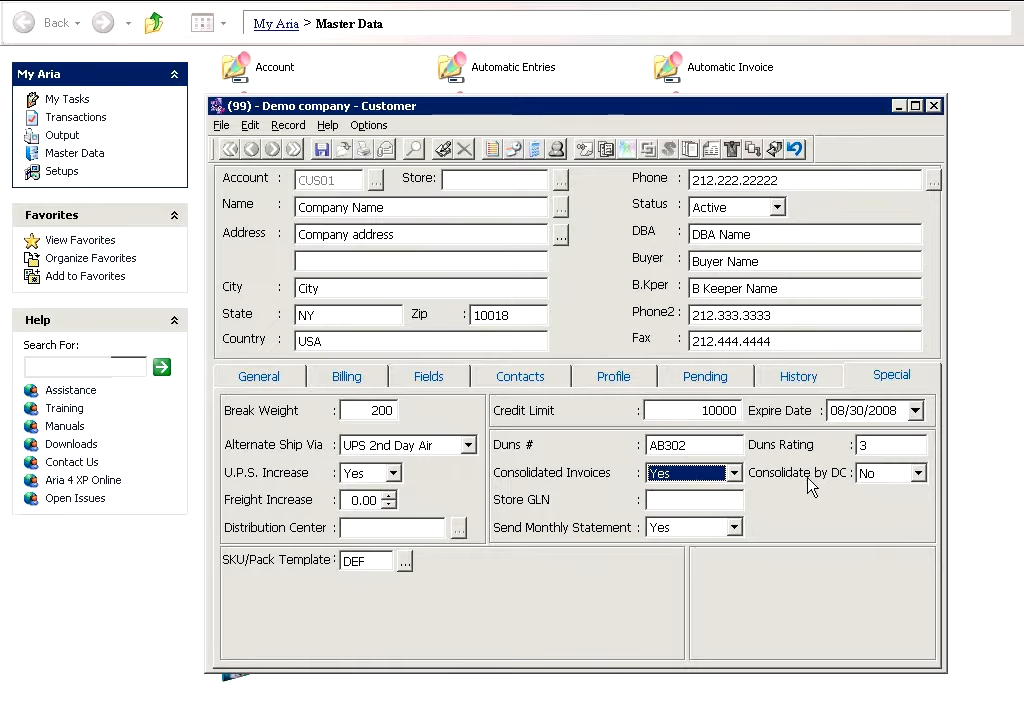
left_click(878, 474)
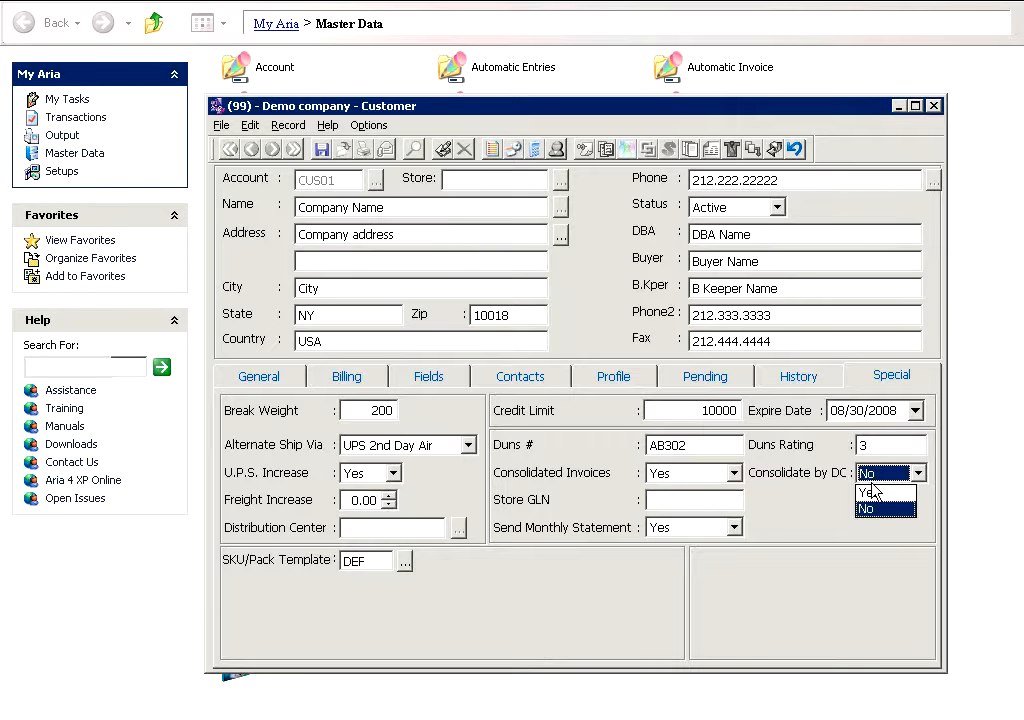
left_click(870, 492)
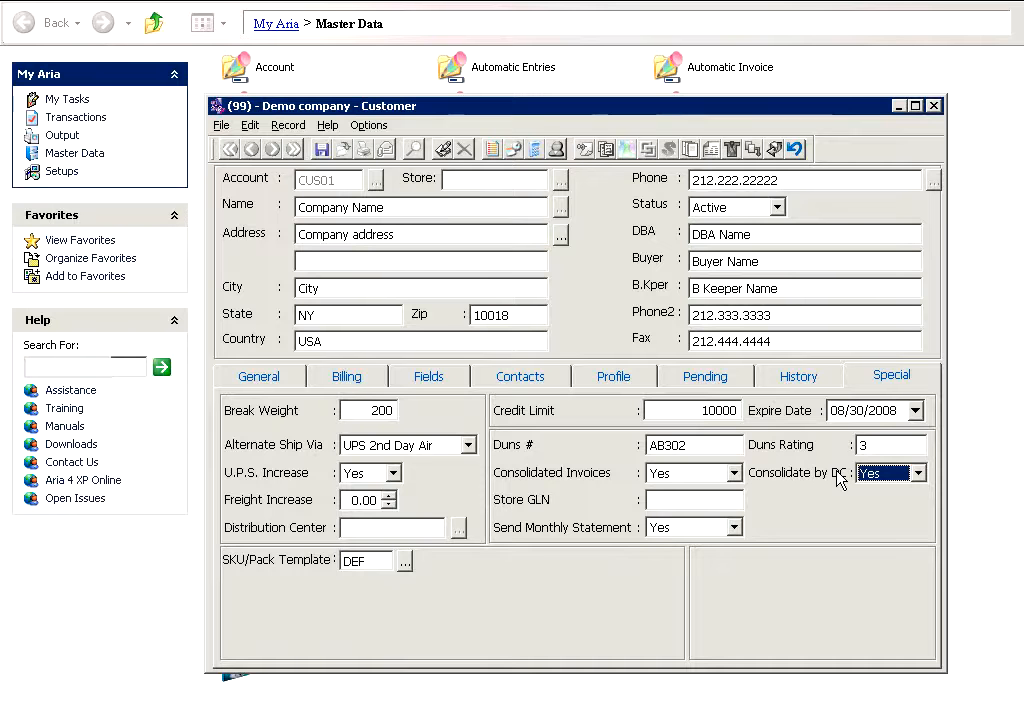
key("Tab")
left_click(667, 530)
left_click(561, 556)
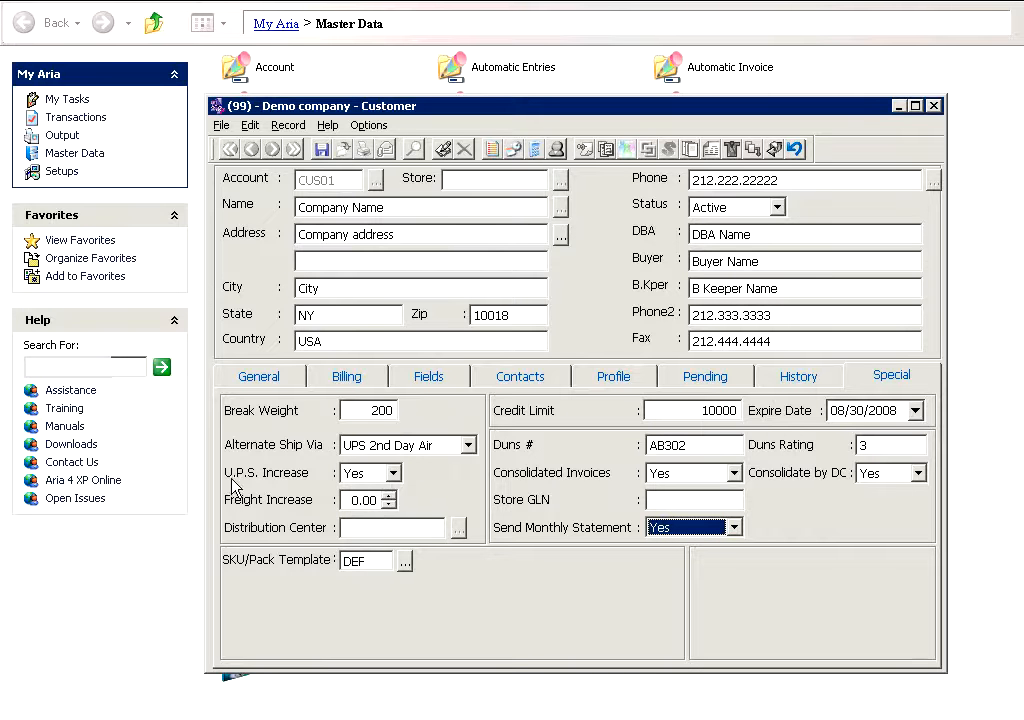
- Set the customer's freight increase to 5.00 and save the customer record
left_click(352, 500)
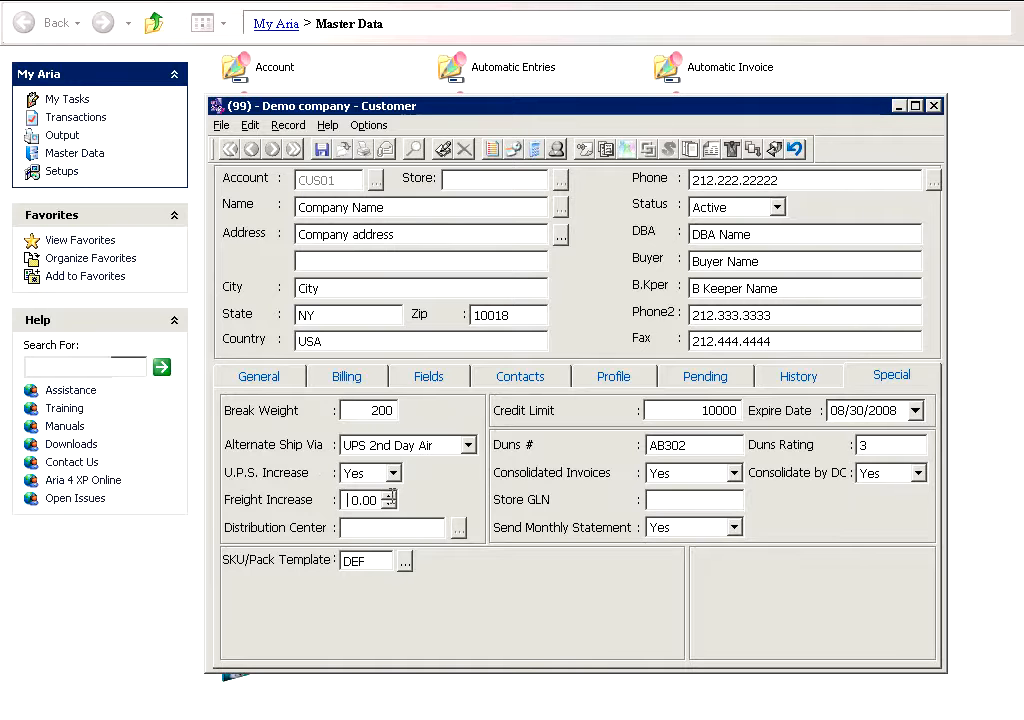
type("5")
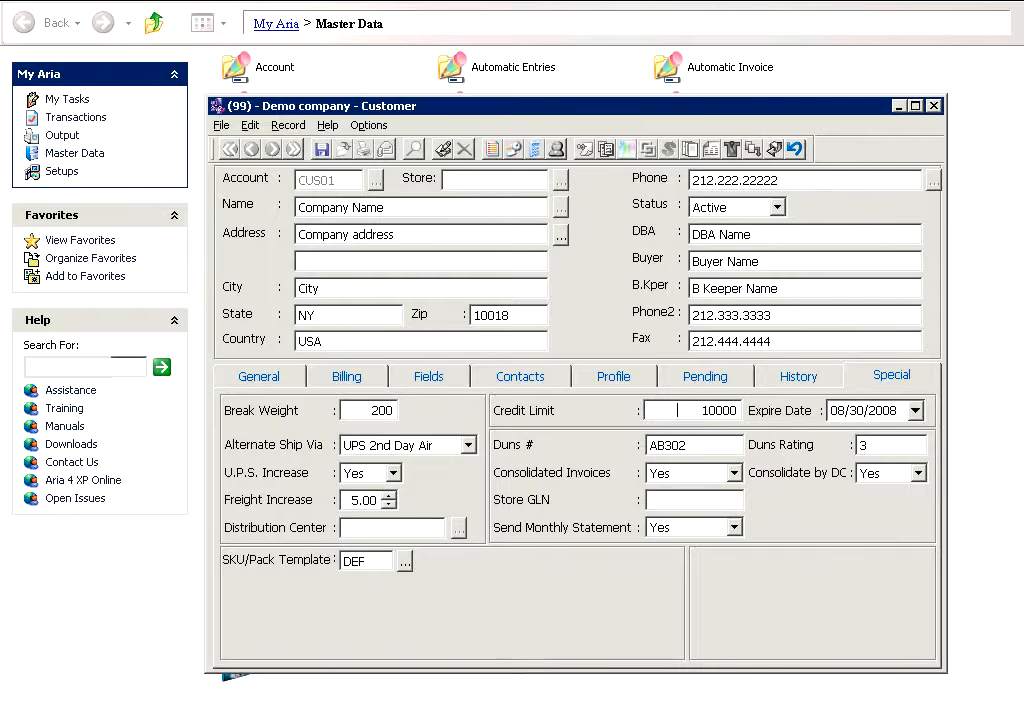
left_click(322, 150)
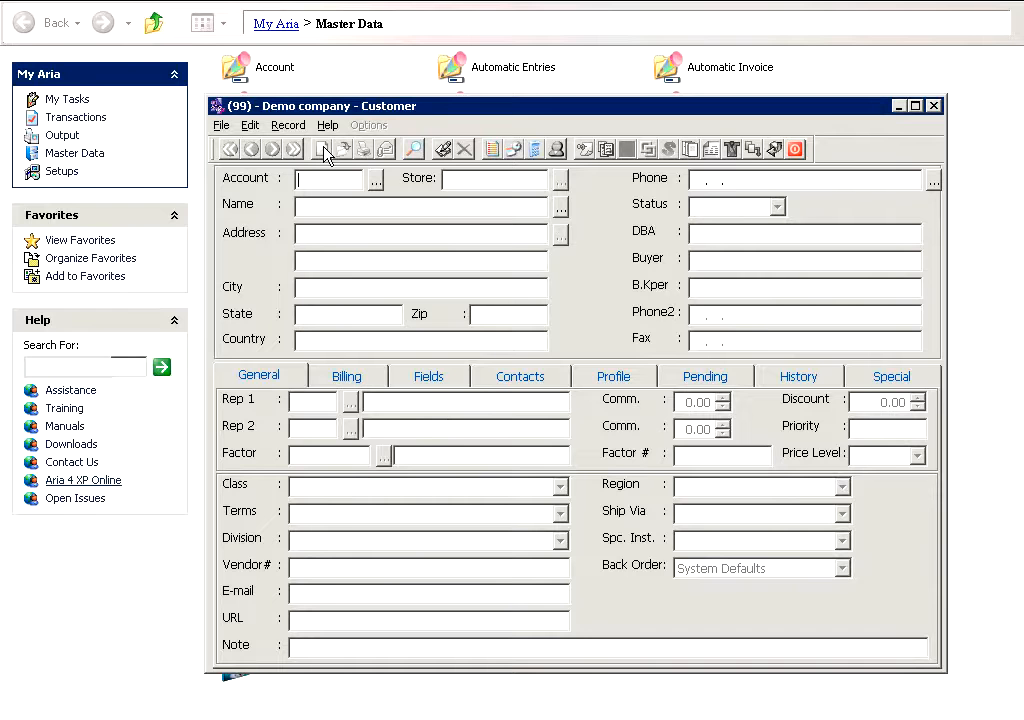
- Recall the saved customer by its account code and add a new store 001 to it
type("CUS01")
key("Tab")
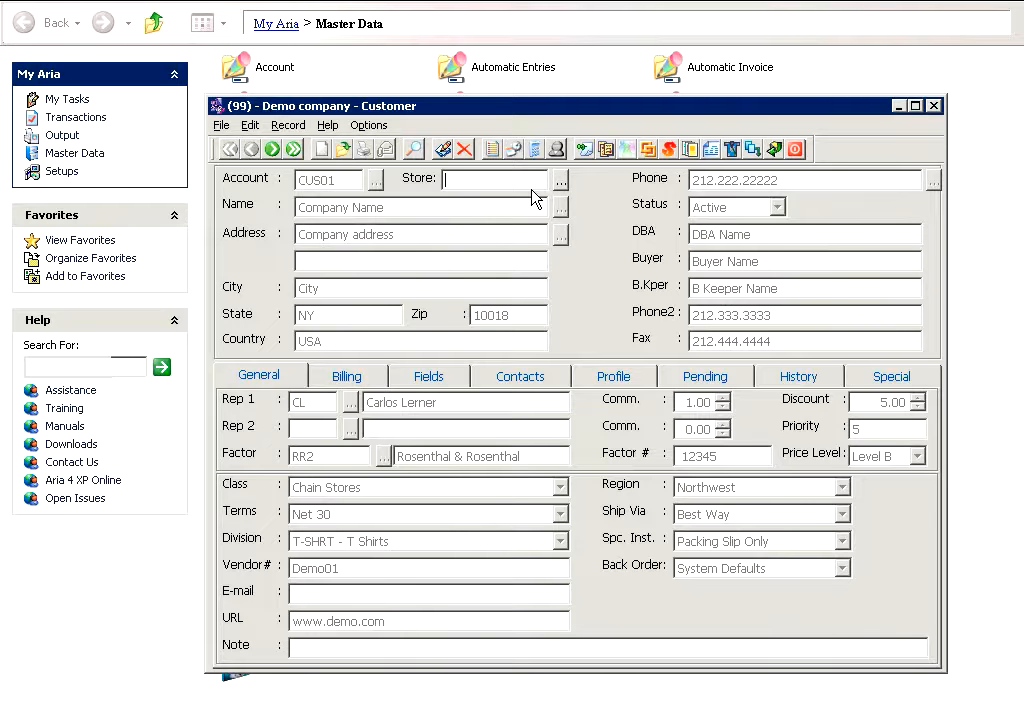
type("001")
key("Tab")
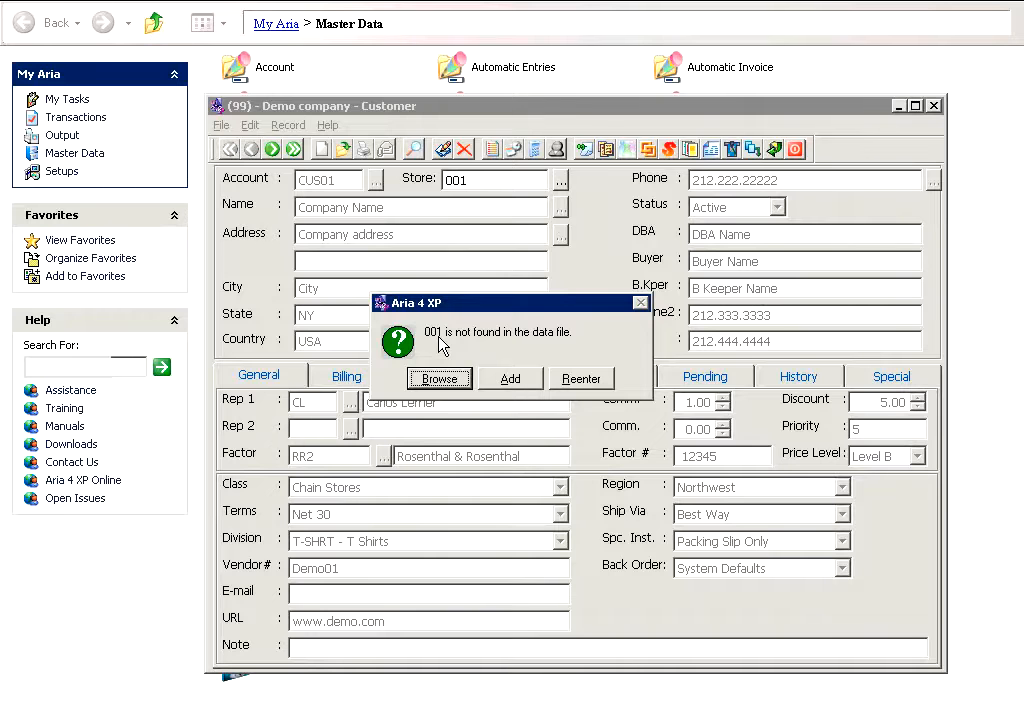
left_click(510, 386)
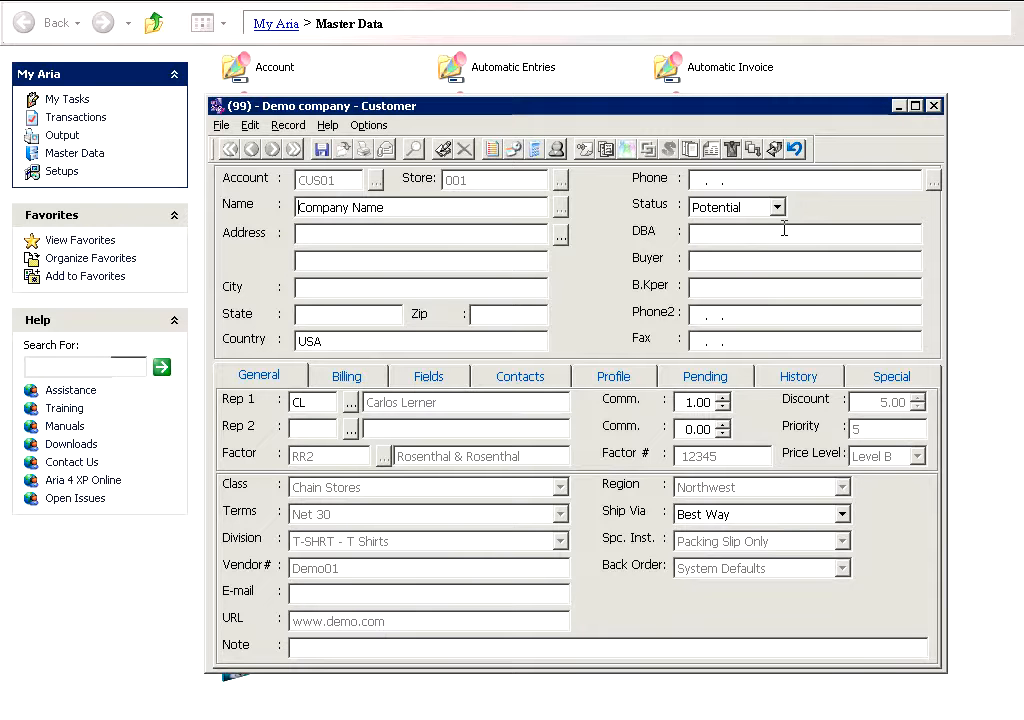
- Extend the store's name to Company Name Store 01 and enter Ship to addtress as its first address line
left_click(385, 207)
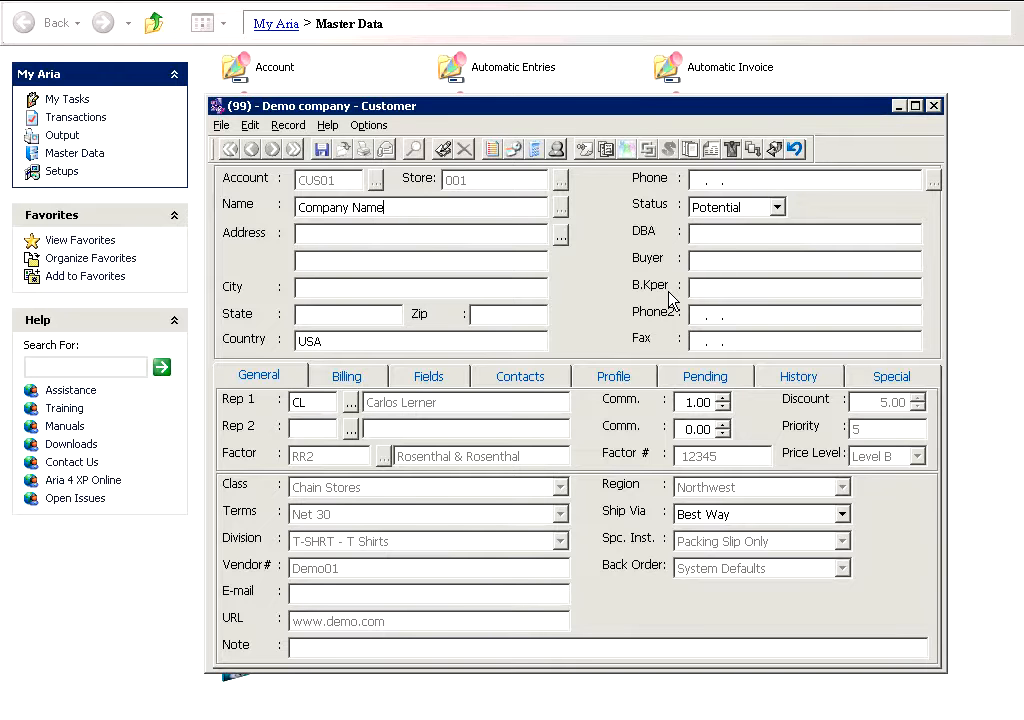
type("Store 01")
left_click(385, 233)
type("Ship to addtress")
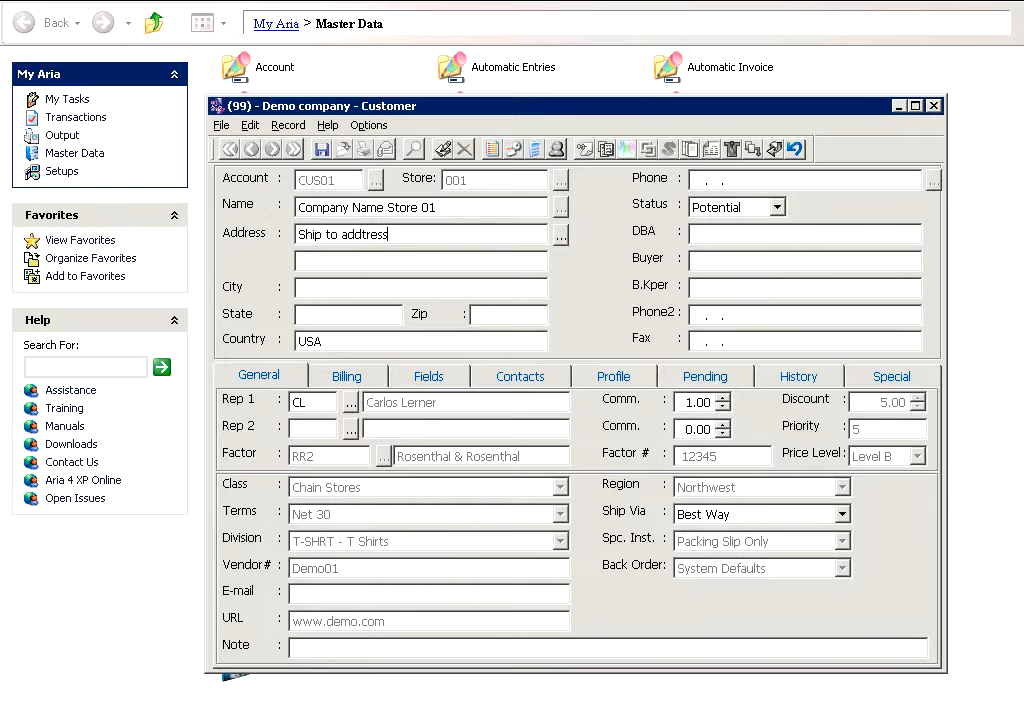
- Enter the city, state and zip code of store 001's shipping address
key("Tab")
type("NY")
key("Tab")
type("NY")
key("Tab")
type("10016")
key("Tab")
- Enter the store's phone number and set its status to Active
left_click(697, 180)
type("212.999.9")
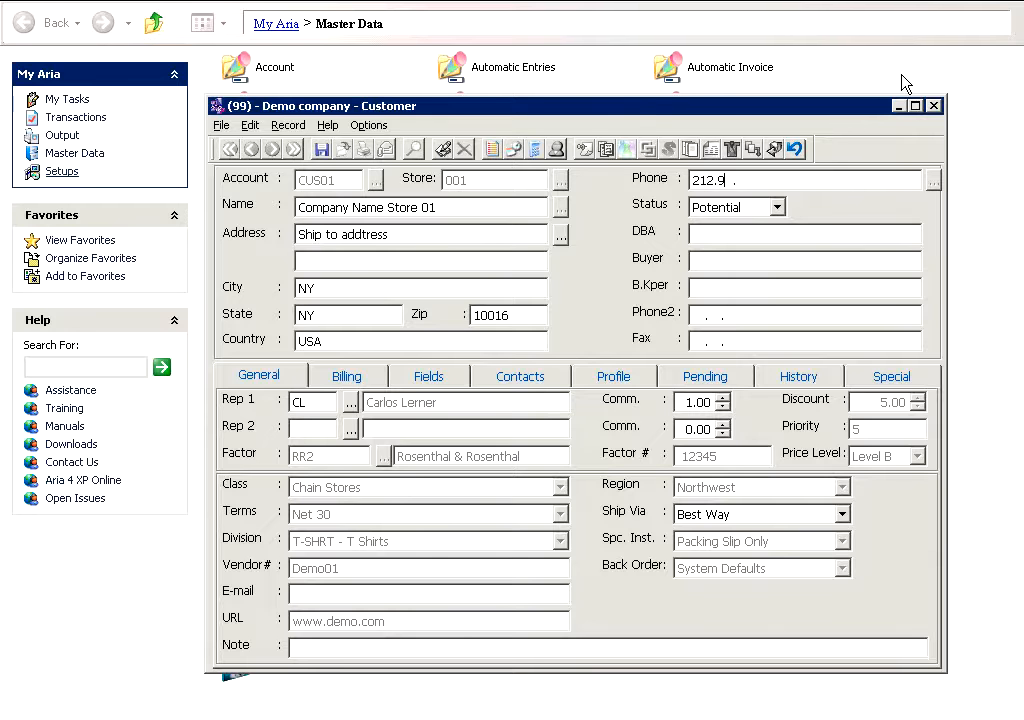
type("999")
left_click(749, 210)
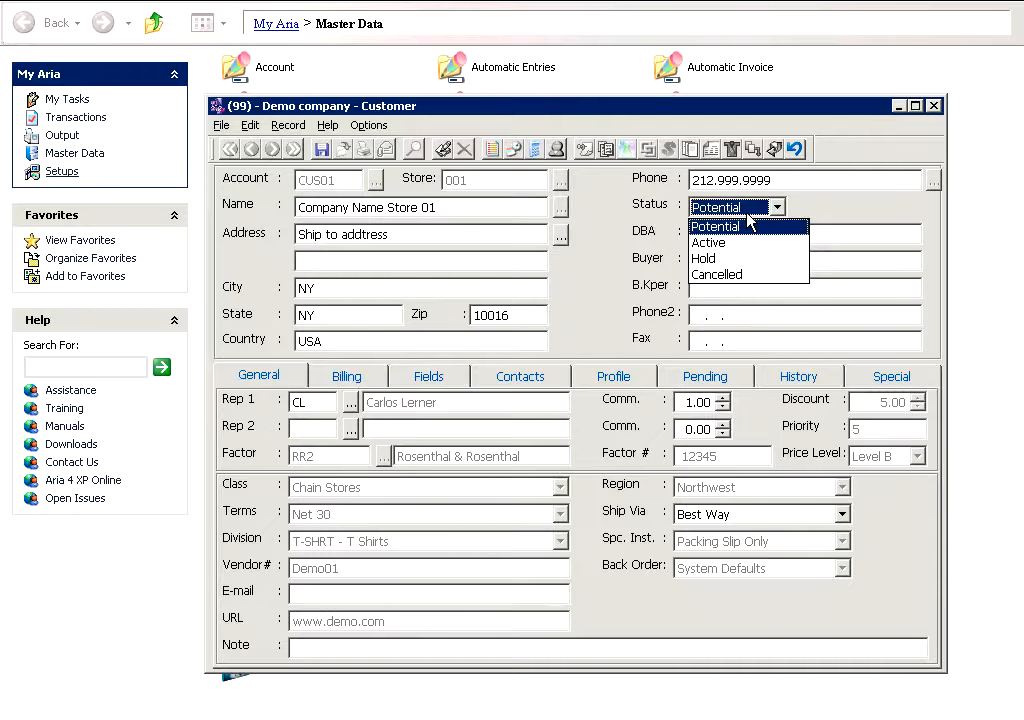
left_click(727, 245)
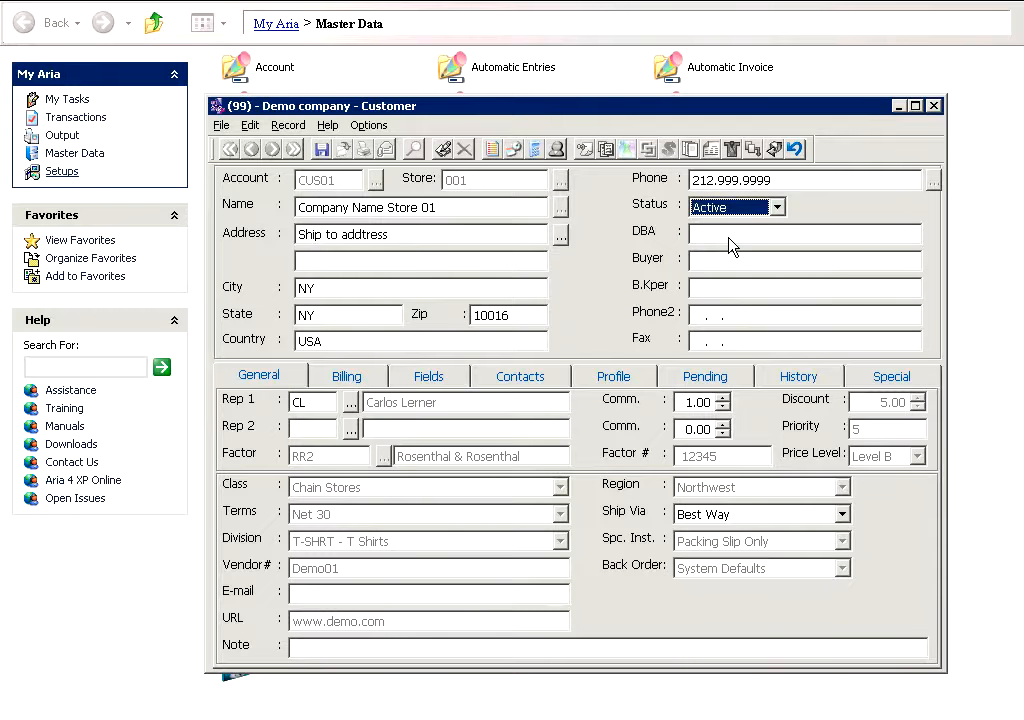
left_click(727, 234)
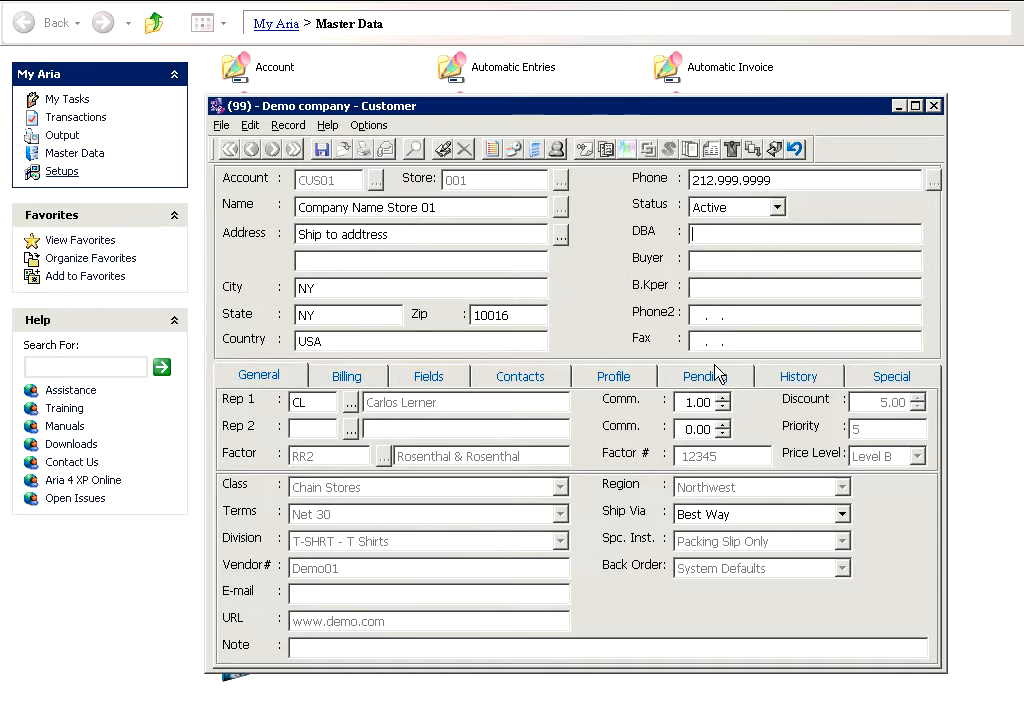
left_click(262, 384)
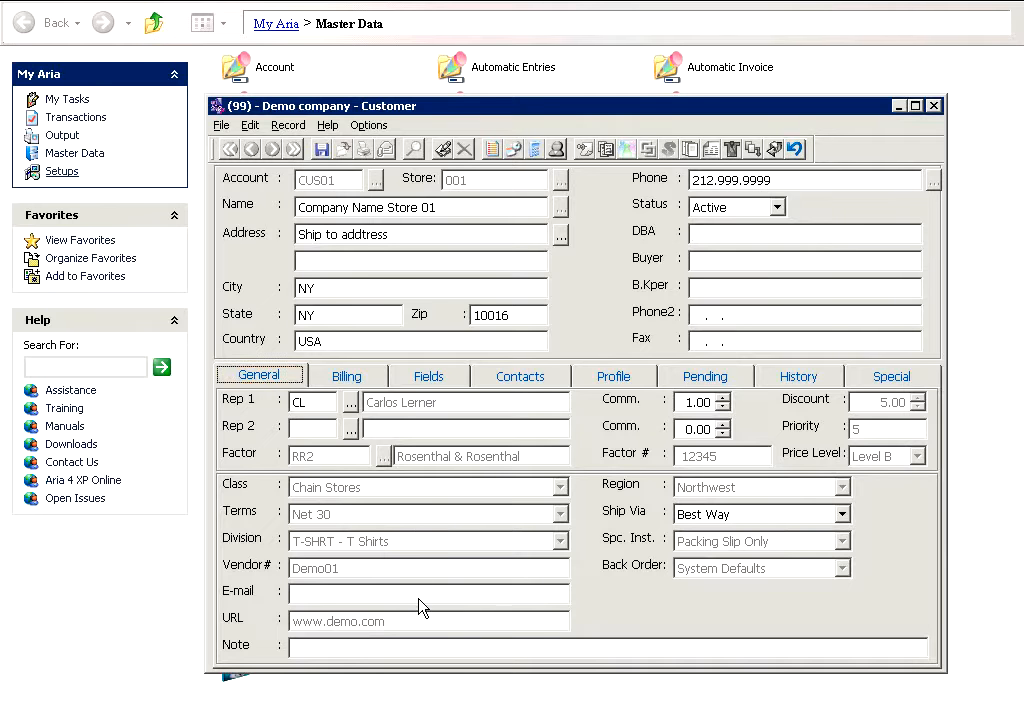
left_click(325, 403)
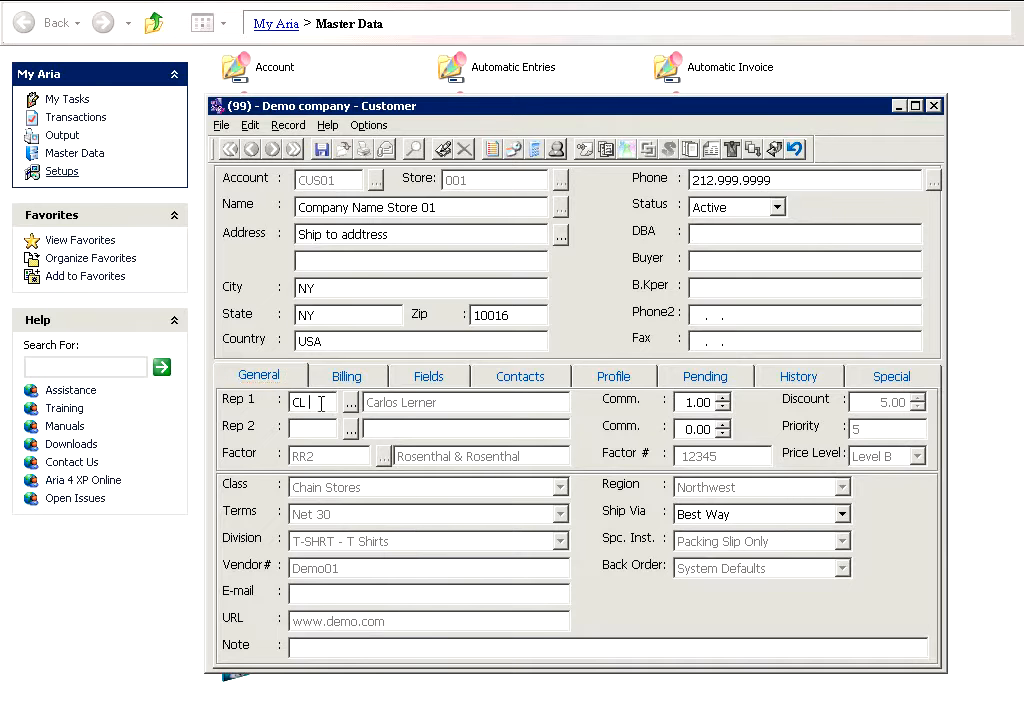
left_click(228, 492)
- Set the store's billing address to Shipping Address to copy its details, and switch it to Alternate Address for editing
left_click(348, 380)
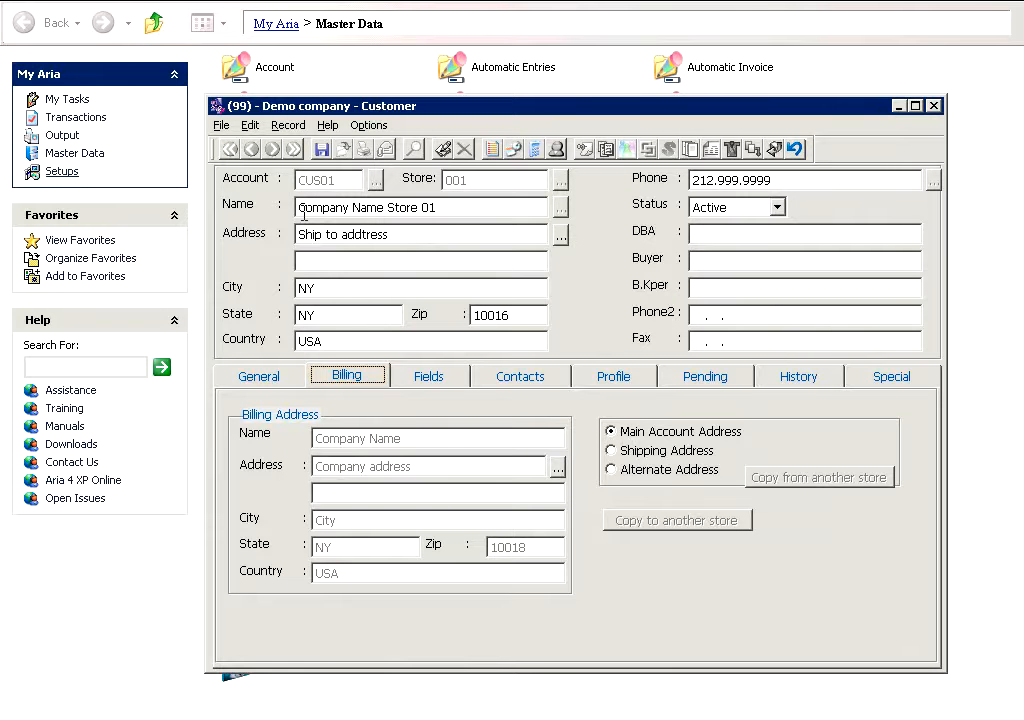
left_click(611, 450)
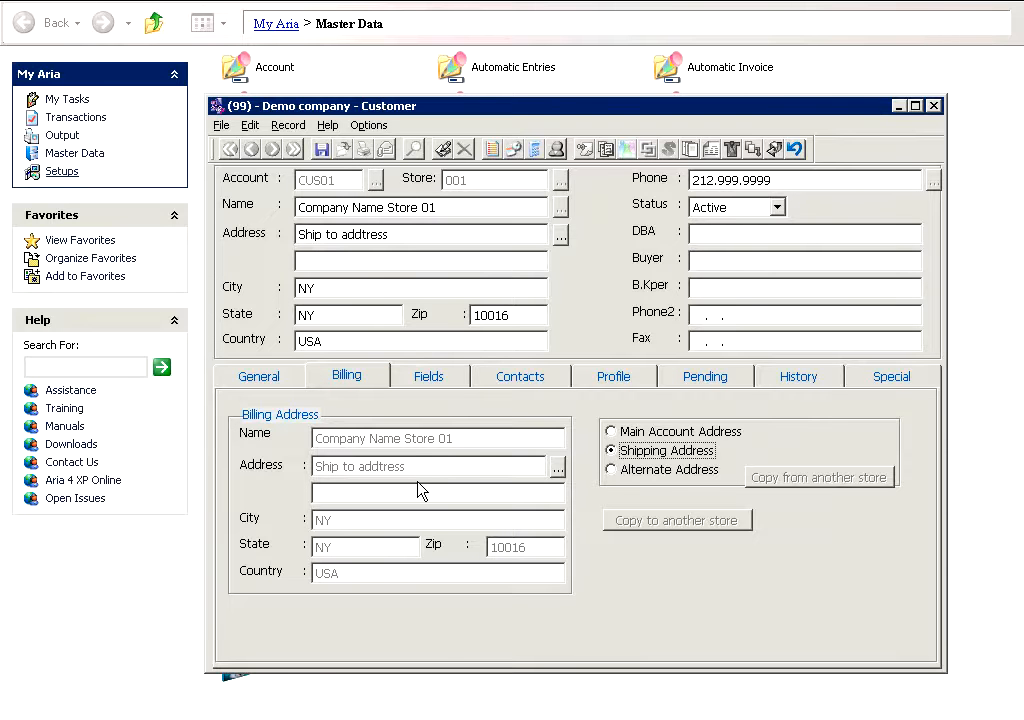
left_click(613, 469)
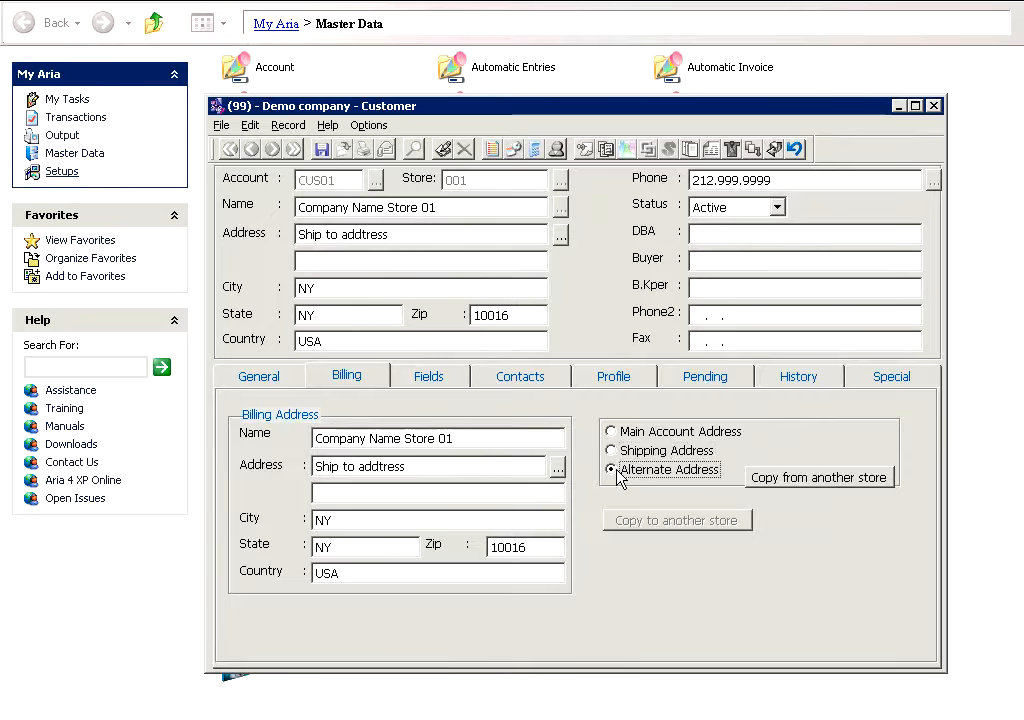
- Replace the first address line of the store's alternate billing address with a different street address
left_click(429, 469)
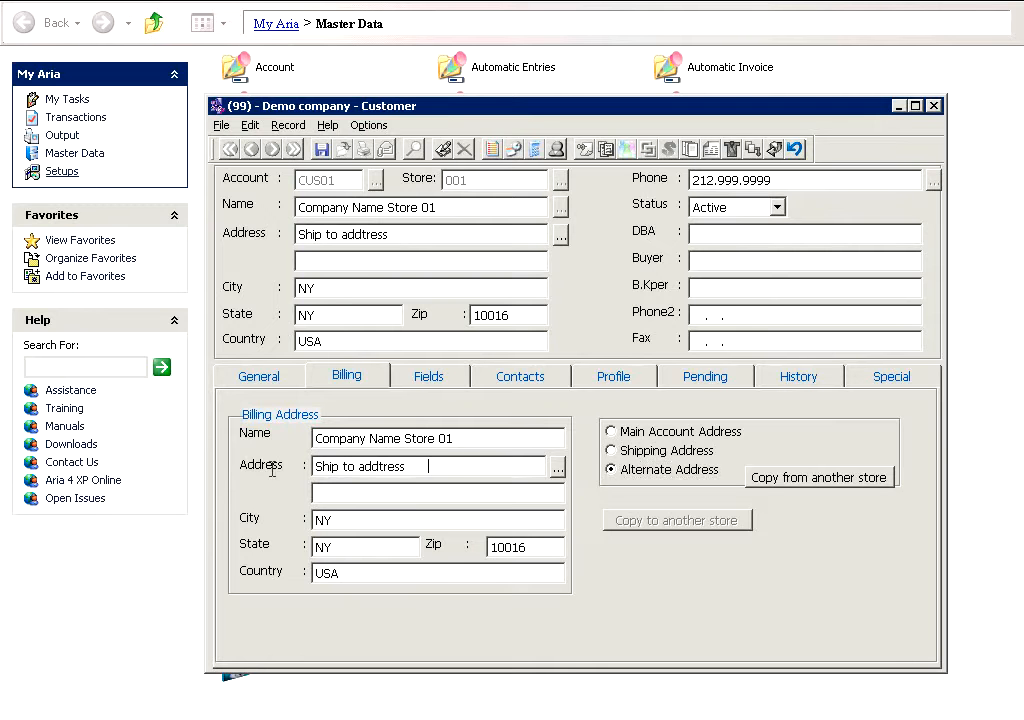
key("BackSpace")
key("BackSpace")
key("BackSpace")
key("BackSpace")
key("BackSpace")
key("BackSpace")
key("BackSpace")
key("BackSpace")
key("BackSpace")
key("BackSpace")
key("BackSpace")
key("BackSpace")
key("BackSpace")
key("BackSpace")
key("BackSpace")
key("BackSpace")
key("BackSpace")
key("BackSpace")
key("BackSpace")
key("BackSpace")
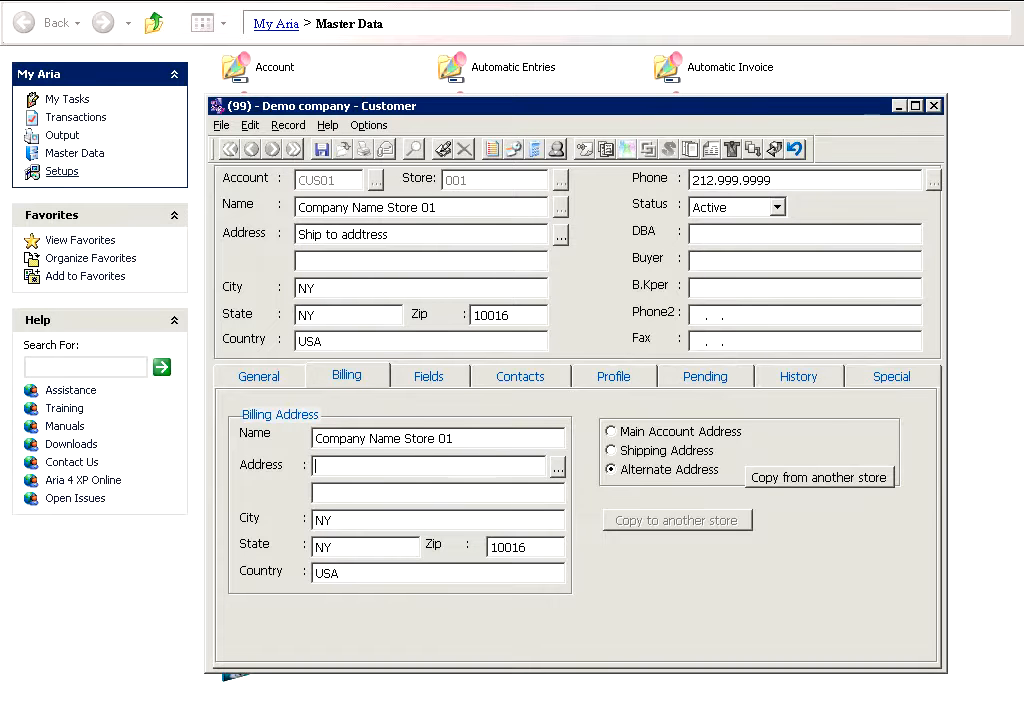
type("5455 main street")
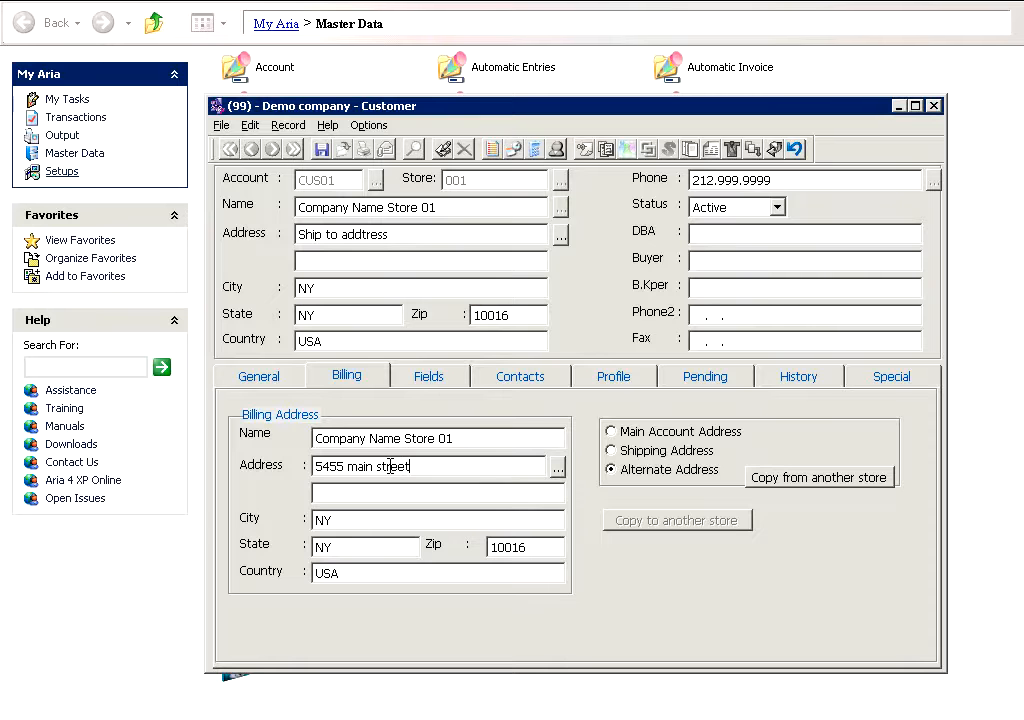
- Check store 001's user-defined fields, contacts and special details, and save the store
left_click(509, 382)
left_click(424, 378)
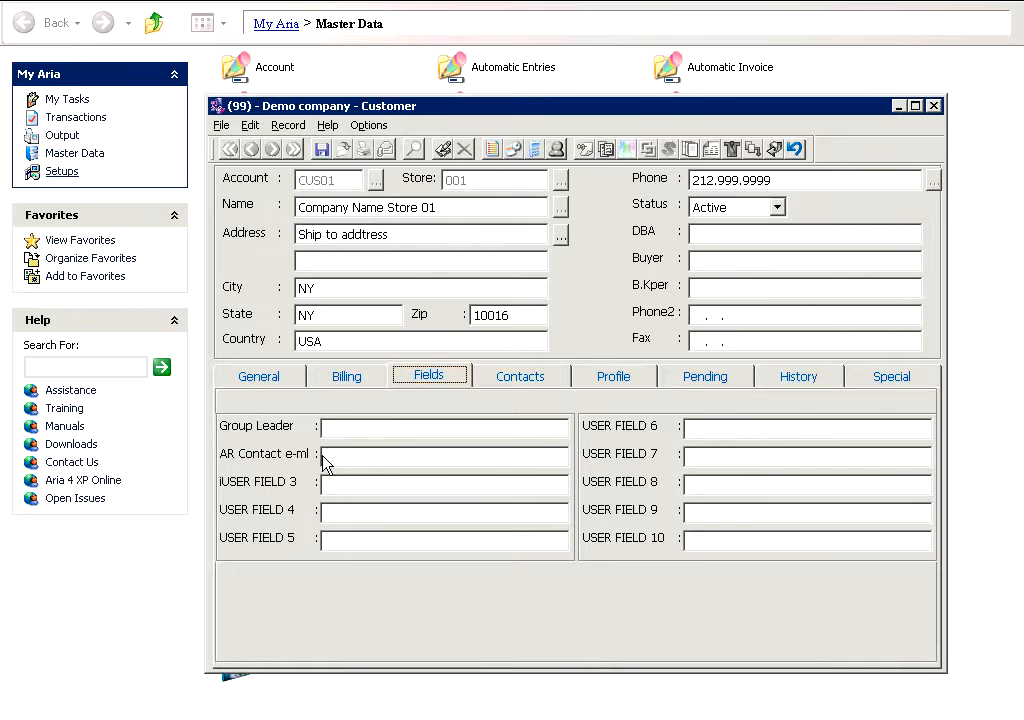
left_click(505, 379)
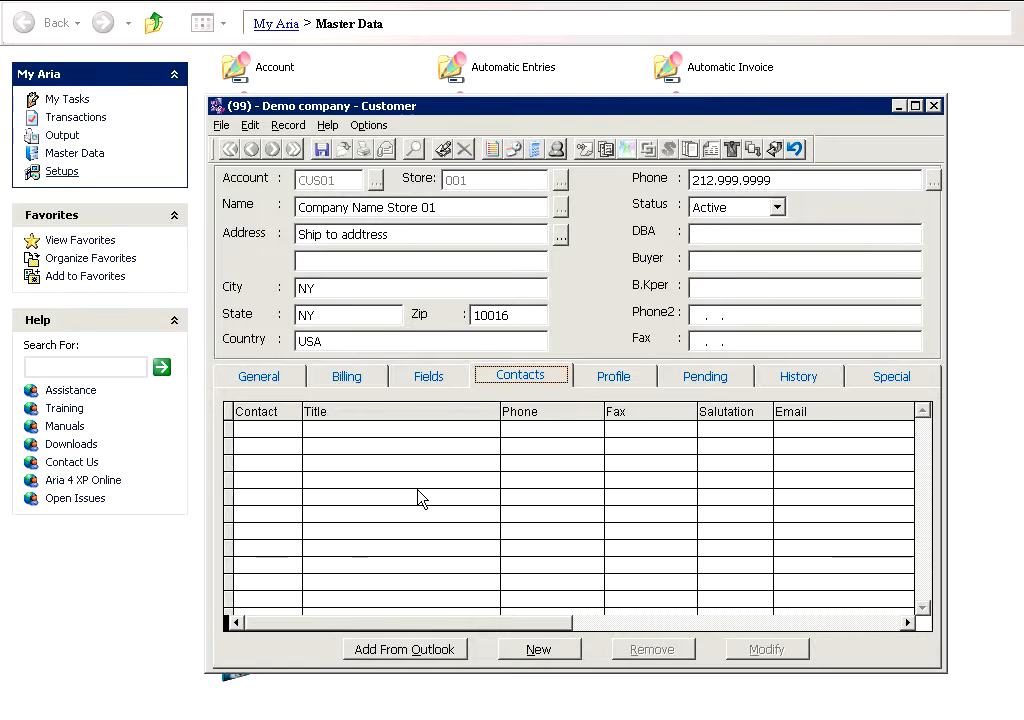
left_click(878, 378)
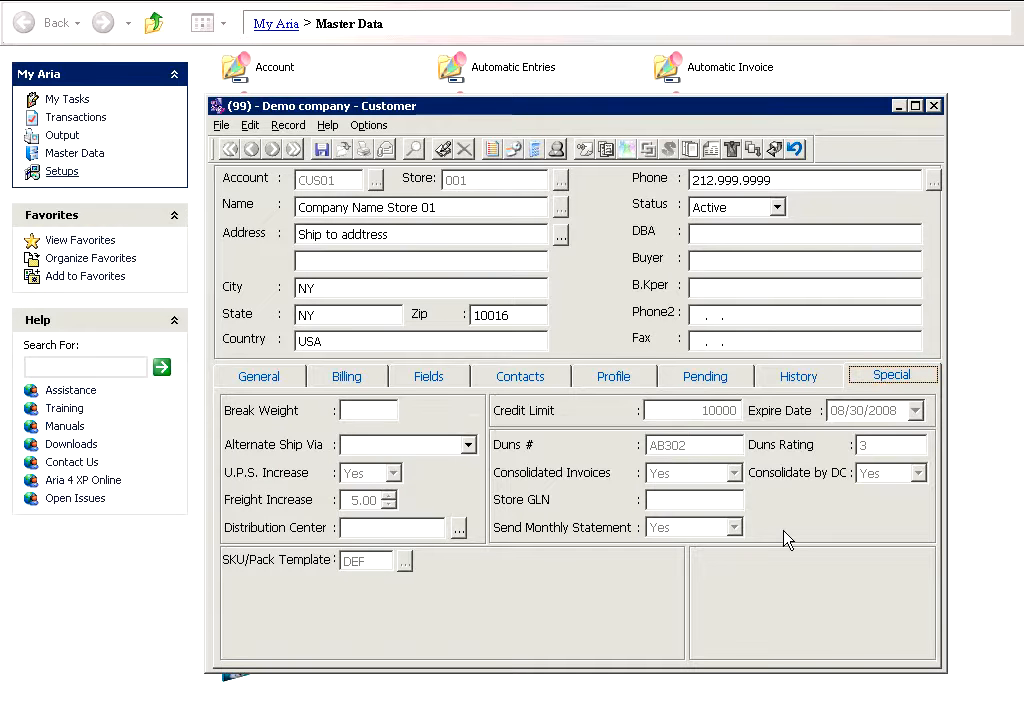
left_click(369, 411)
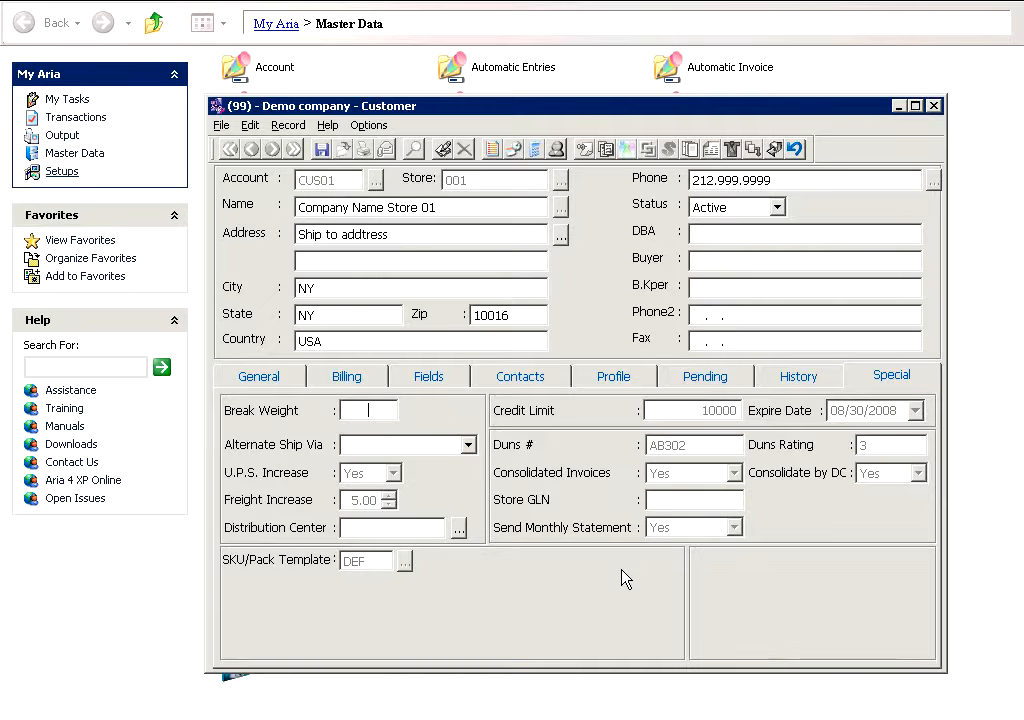
left_click(323, 150)
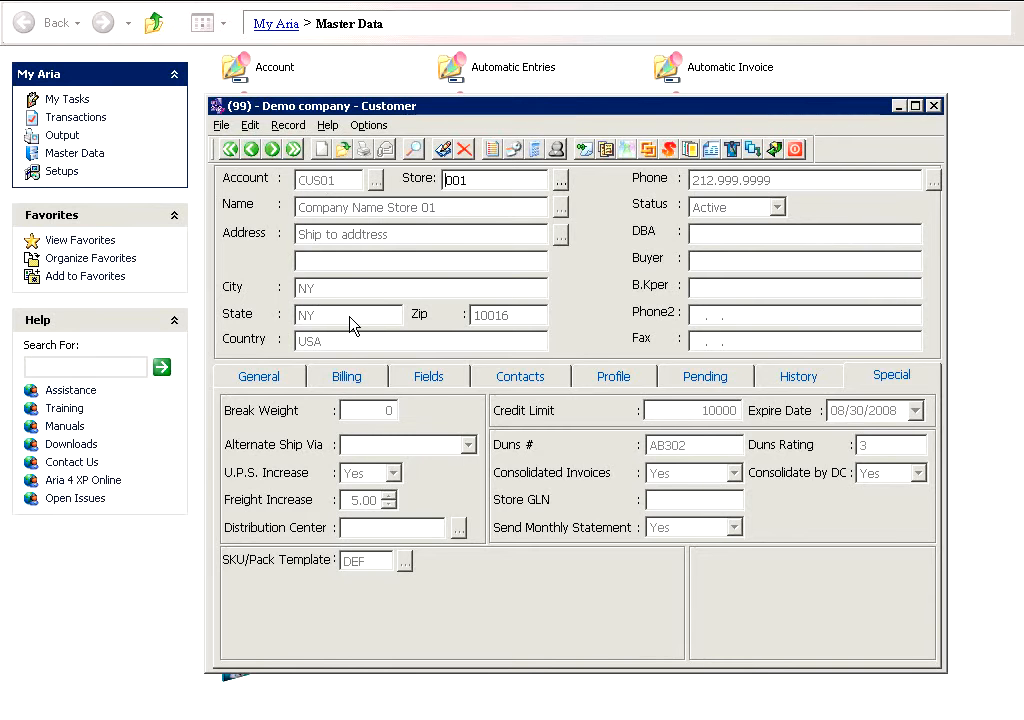
key("Delete")
key("Delete")
key("Delete")
type("002")
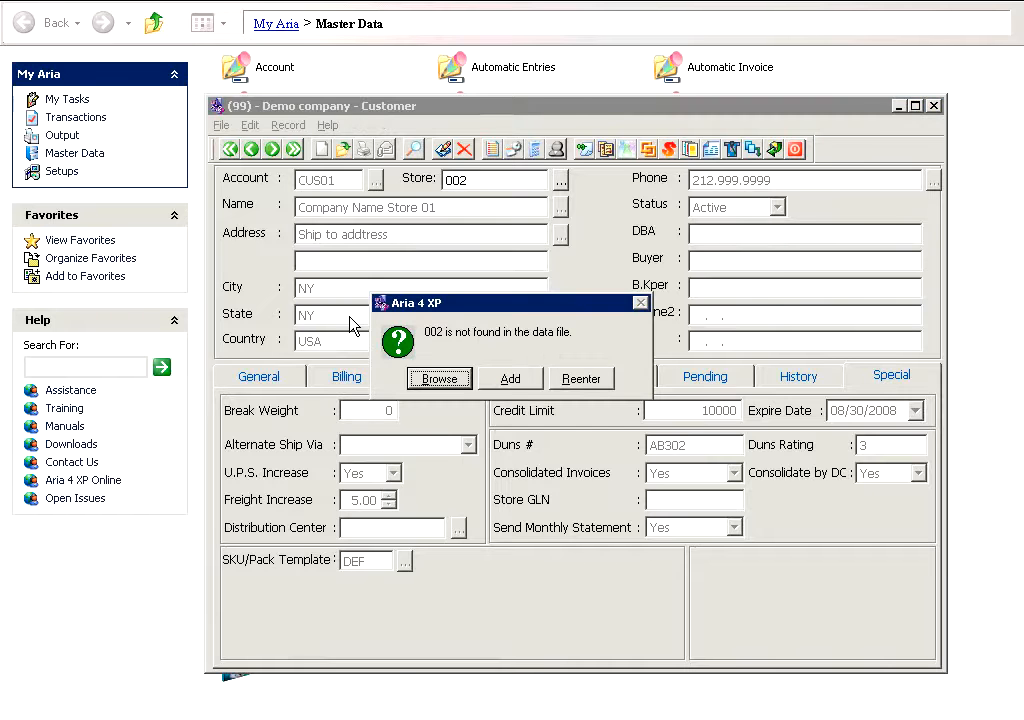
left_click(500, 380)
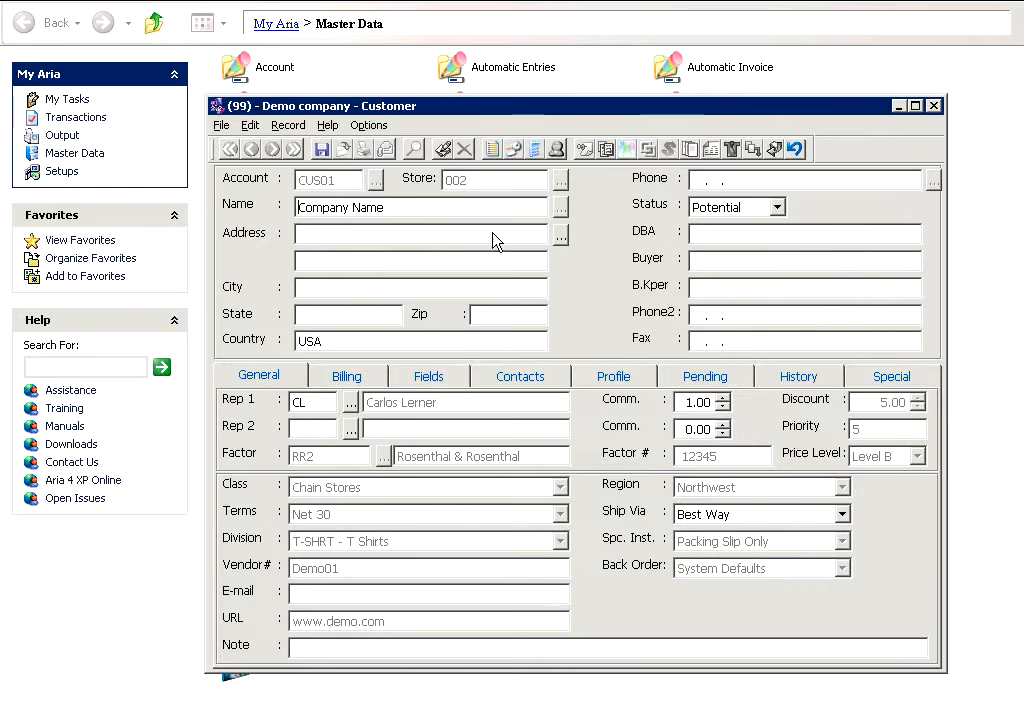
left_click(342, 372)
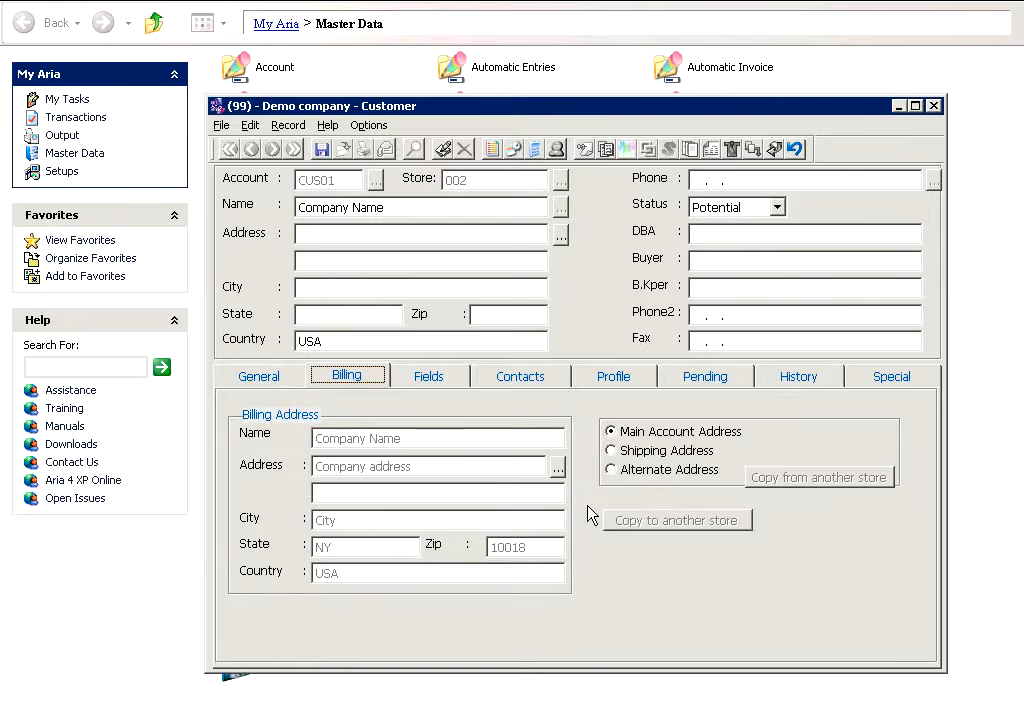
left_click(858, 386)
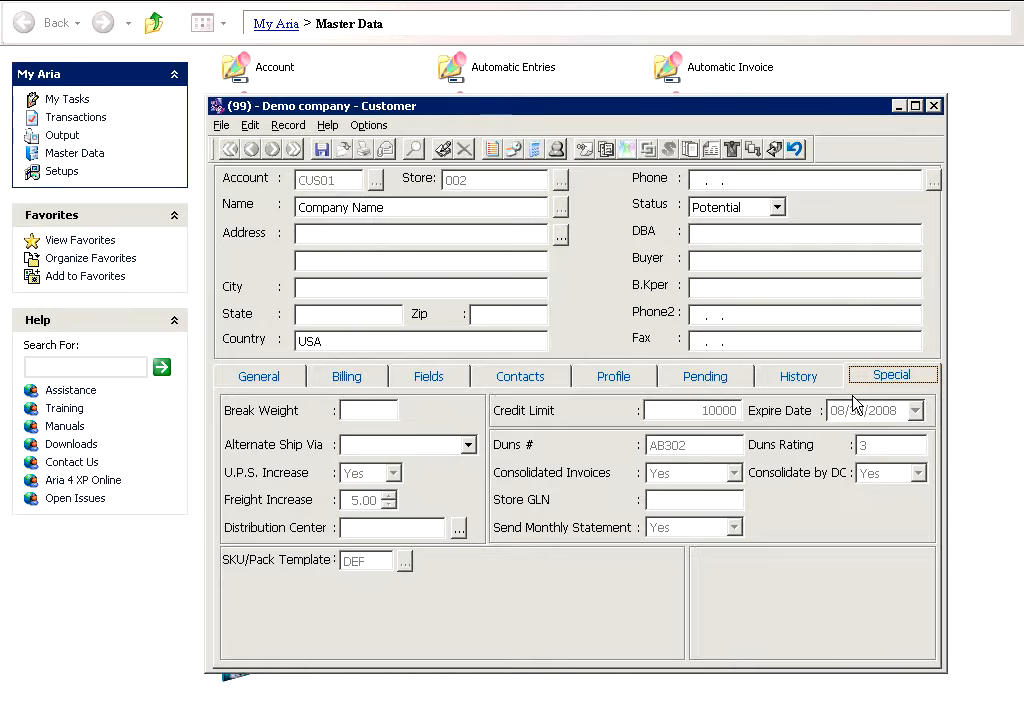
left_click(797, 150)
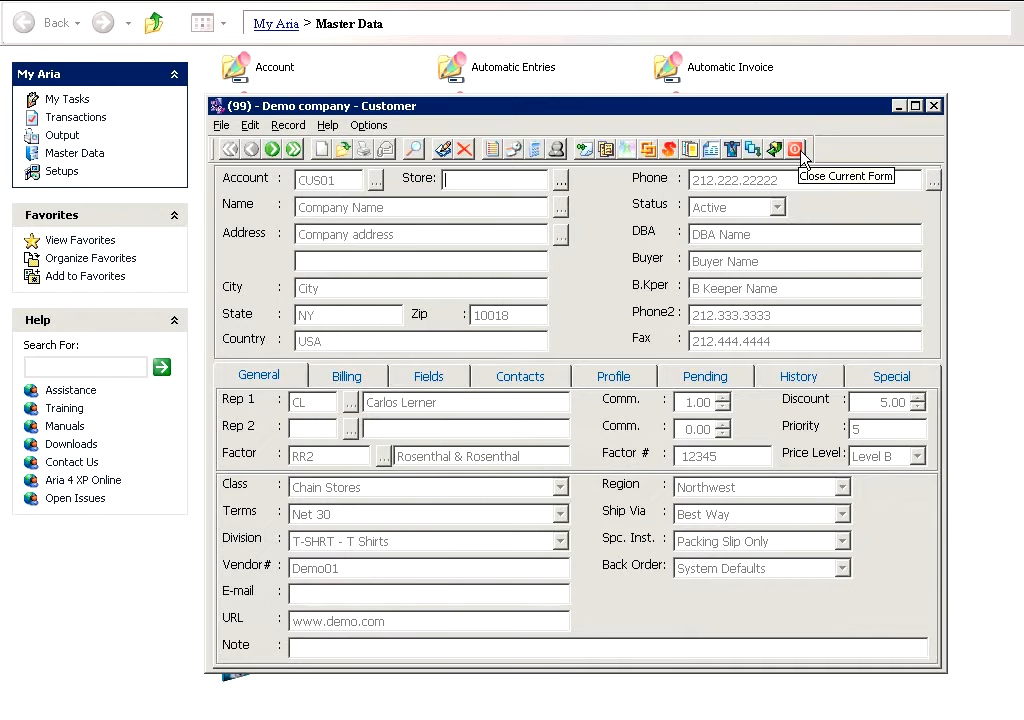
- Add a new store DC001 to the customer account
type("DC001")
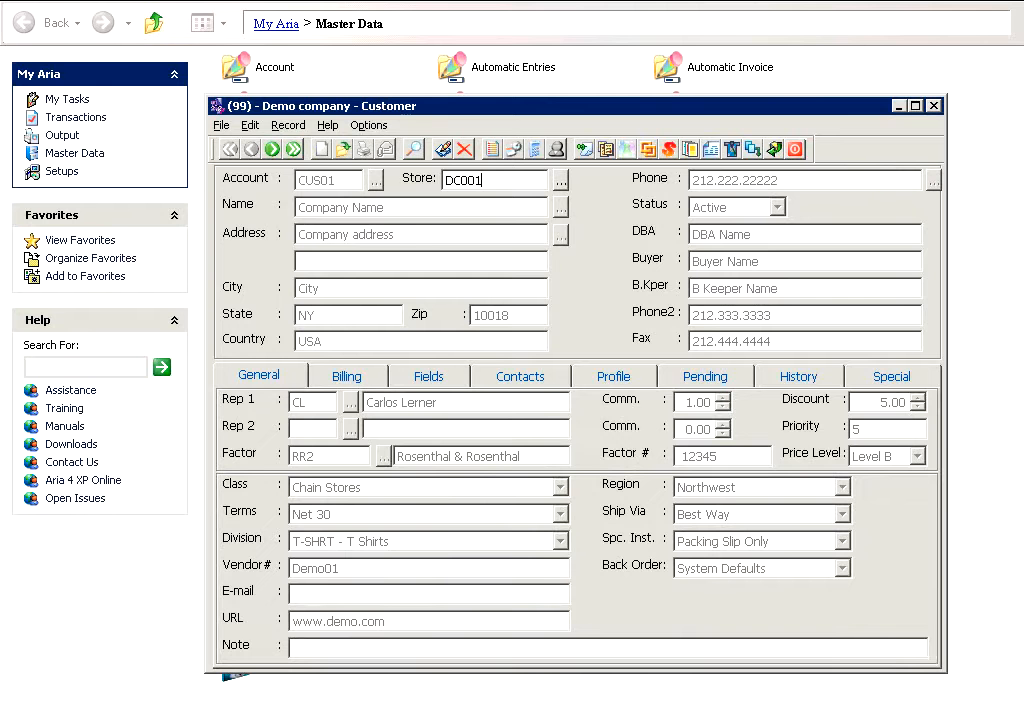
key("Return")
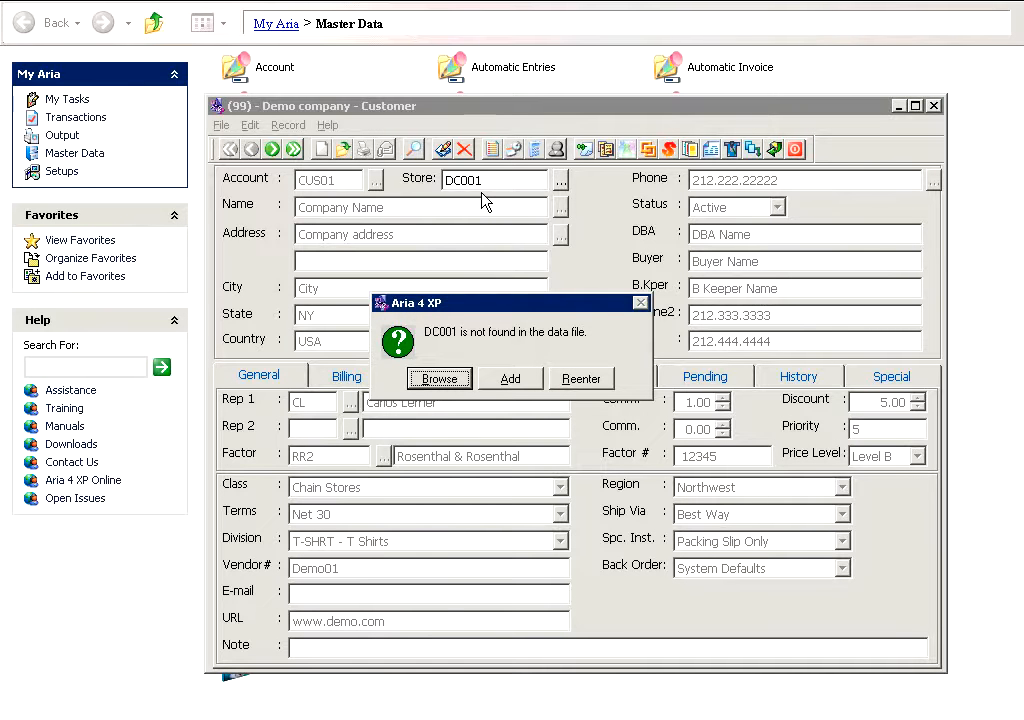
left_click(520, 380)
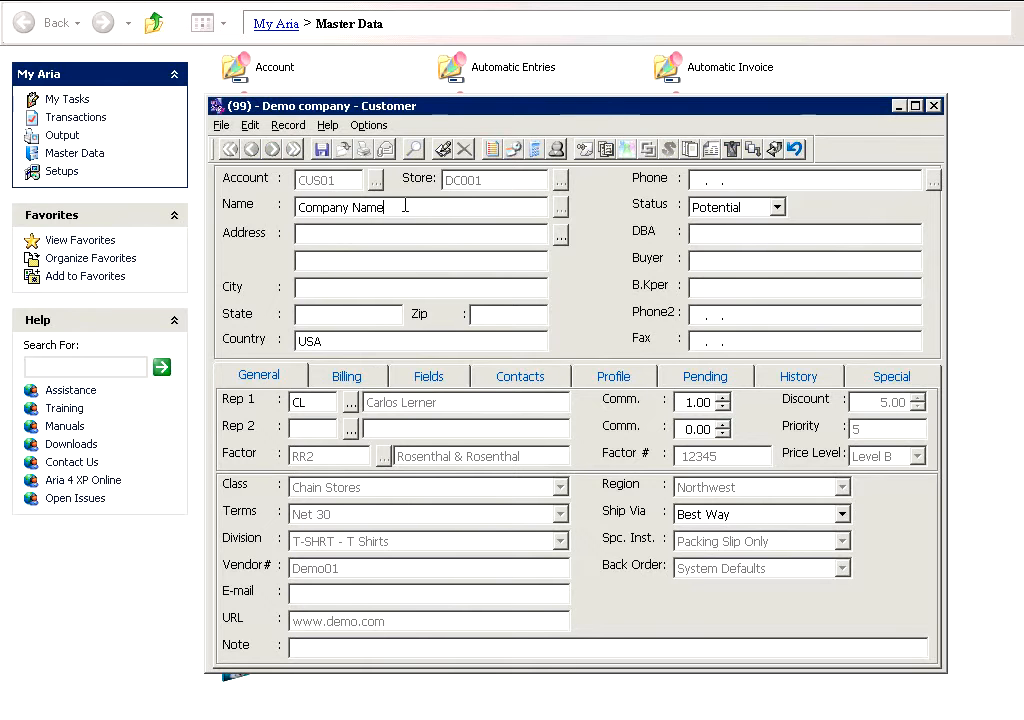
- Name the store Company Name - DC01 and enter DC Address as its first address line
type("DC01")
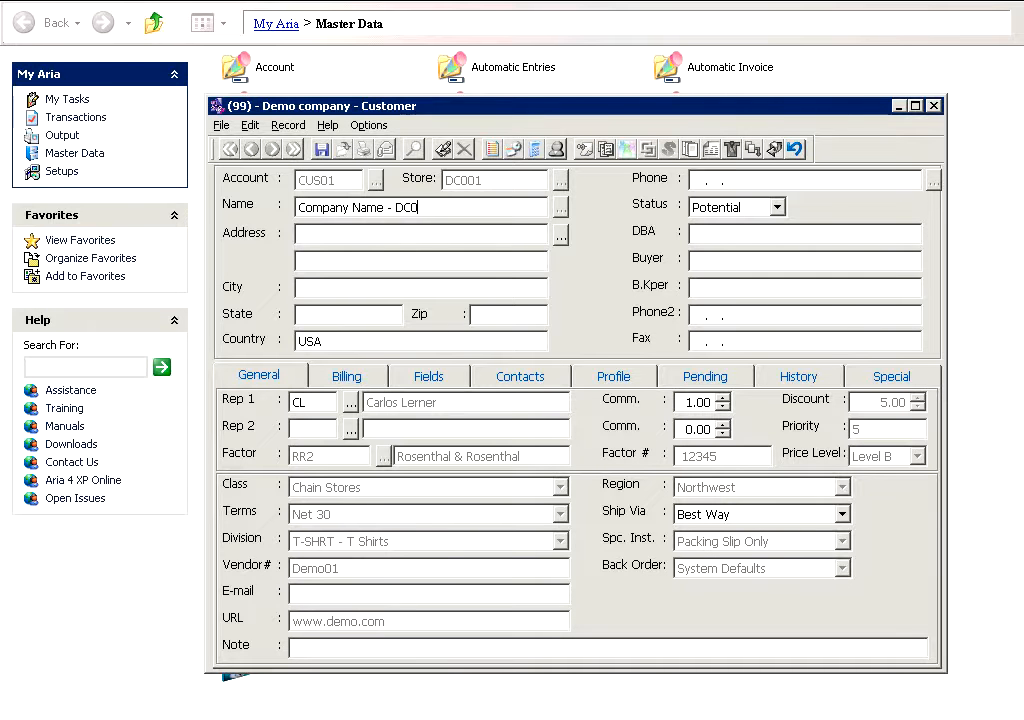
left_click(390, 237)
type("DC Address")
- Fill in the city, state and zip code of store DC001's address
left_click(299, 288)
type("New ")
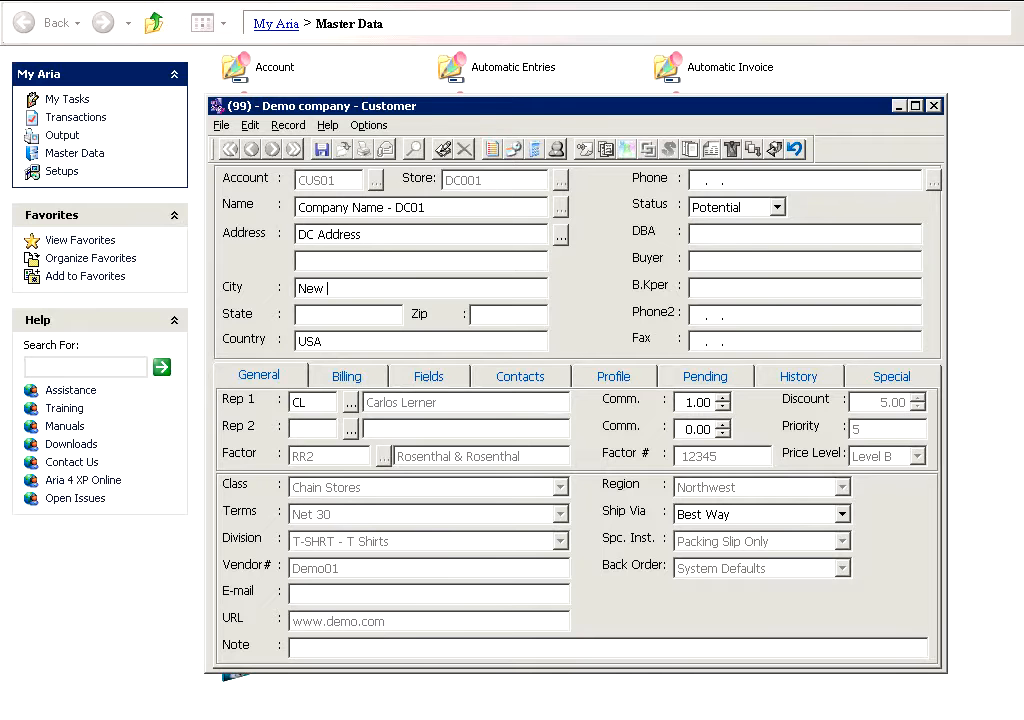
type("Haven")
key("Tab")
type("NJ")
key("Tab")
type("07040")
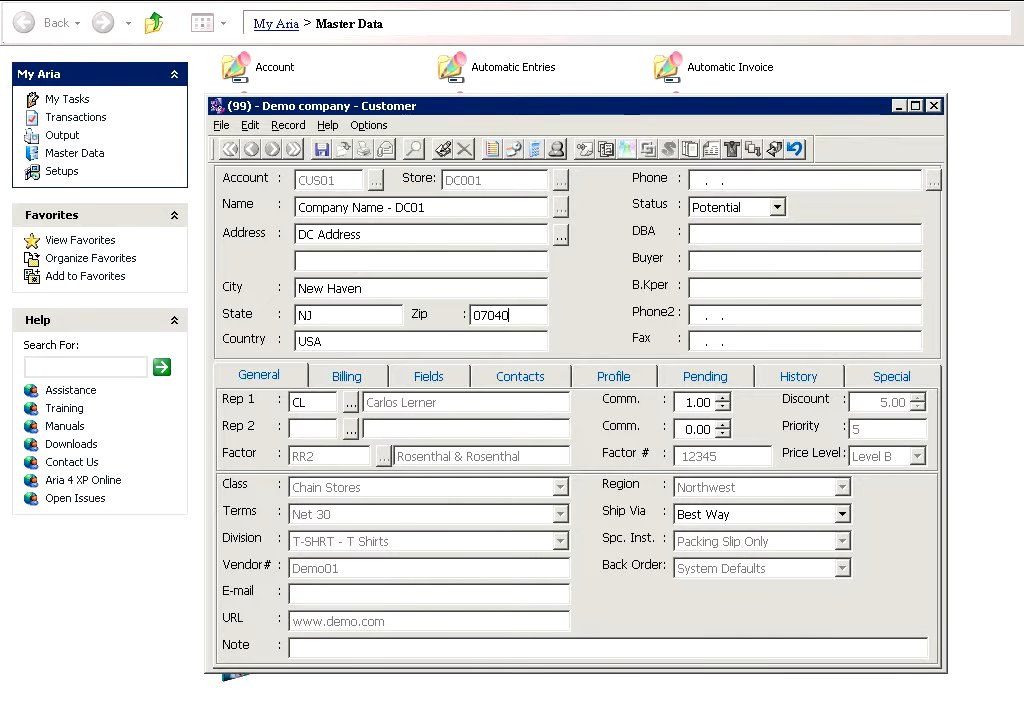
- Set store DC001's status to Active, and save the store after checking its billing address
left_click(706, 207)
left_click(718, 243)
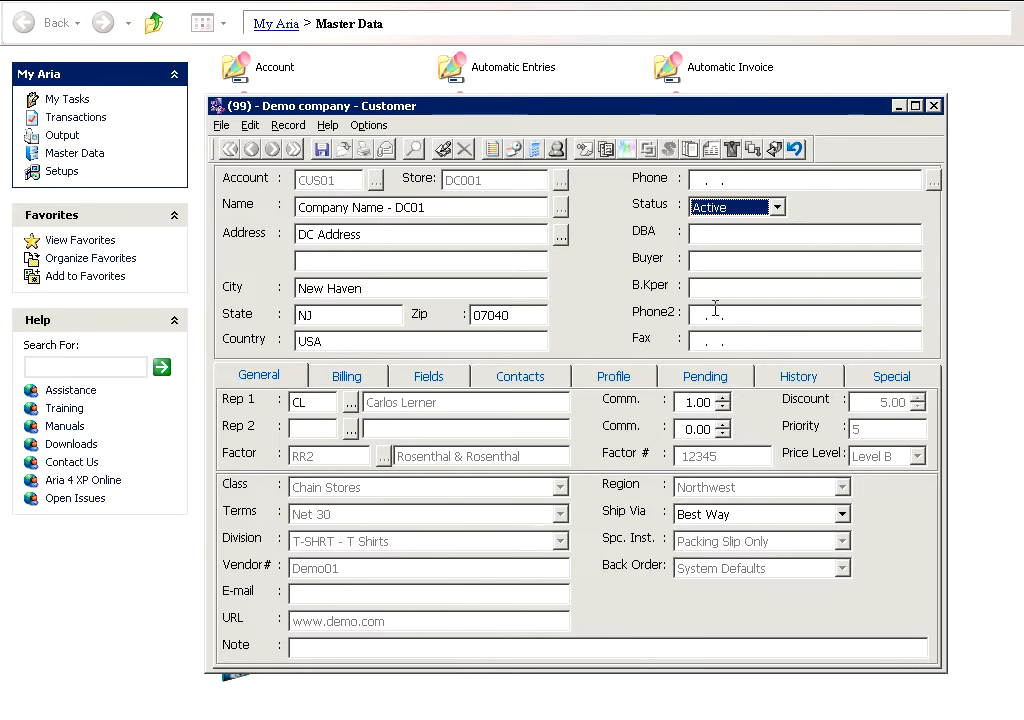
left_click(348, 379)
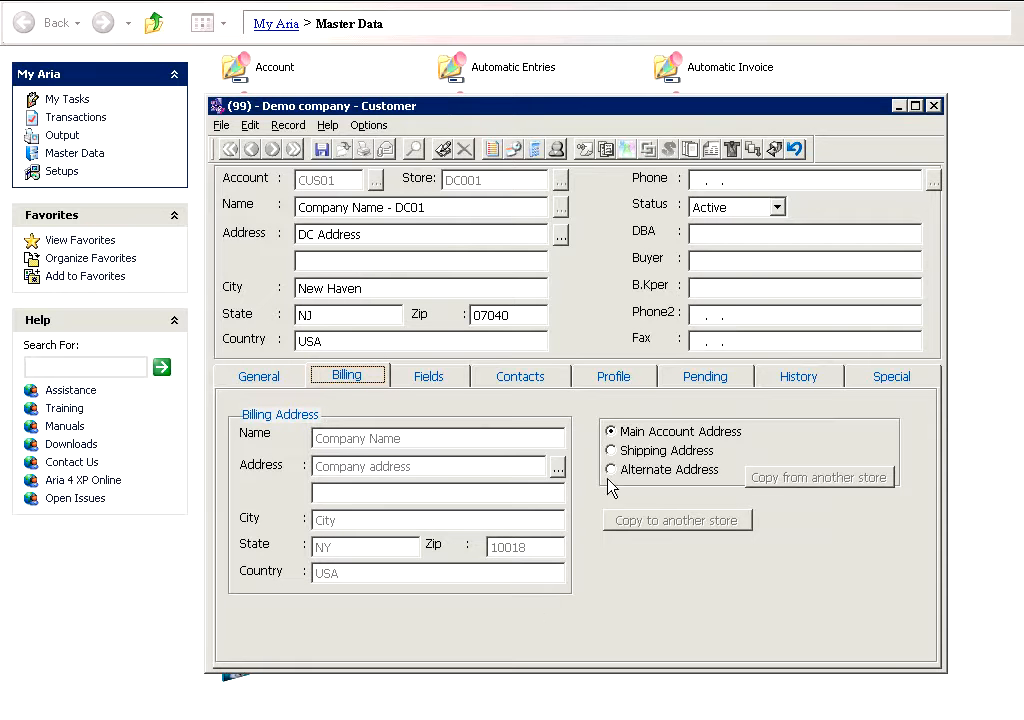
left_click(321, 152)
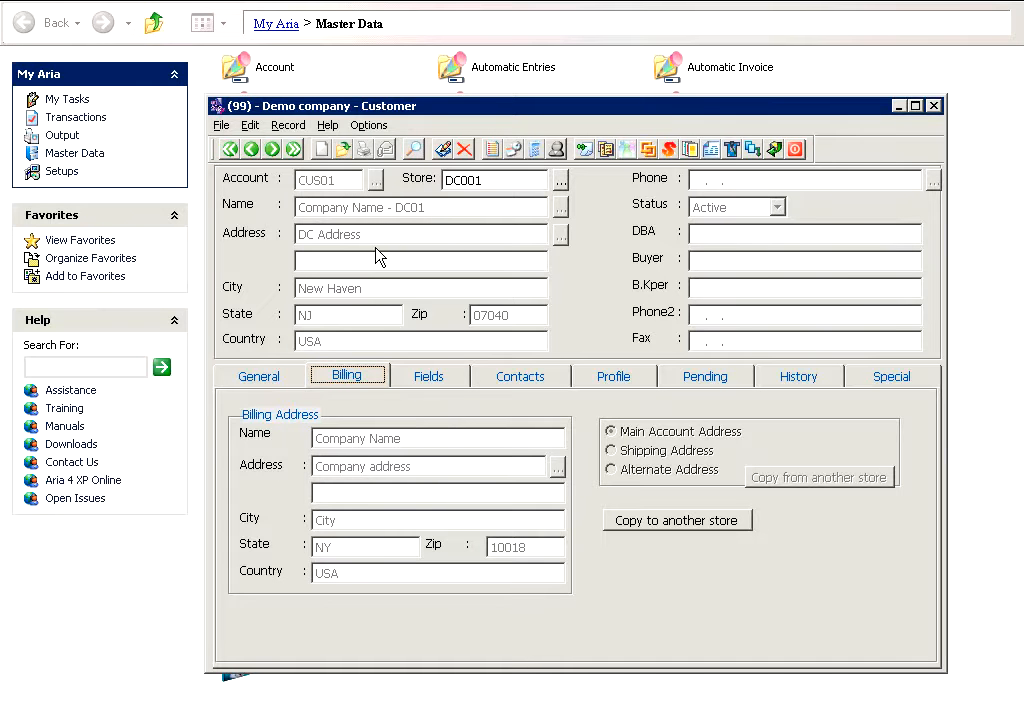
- Add a new store 002 to the customer account
left_click(262, 377)
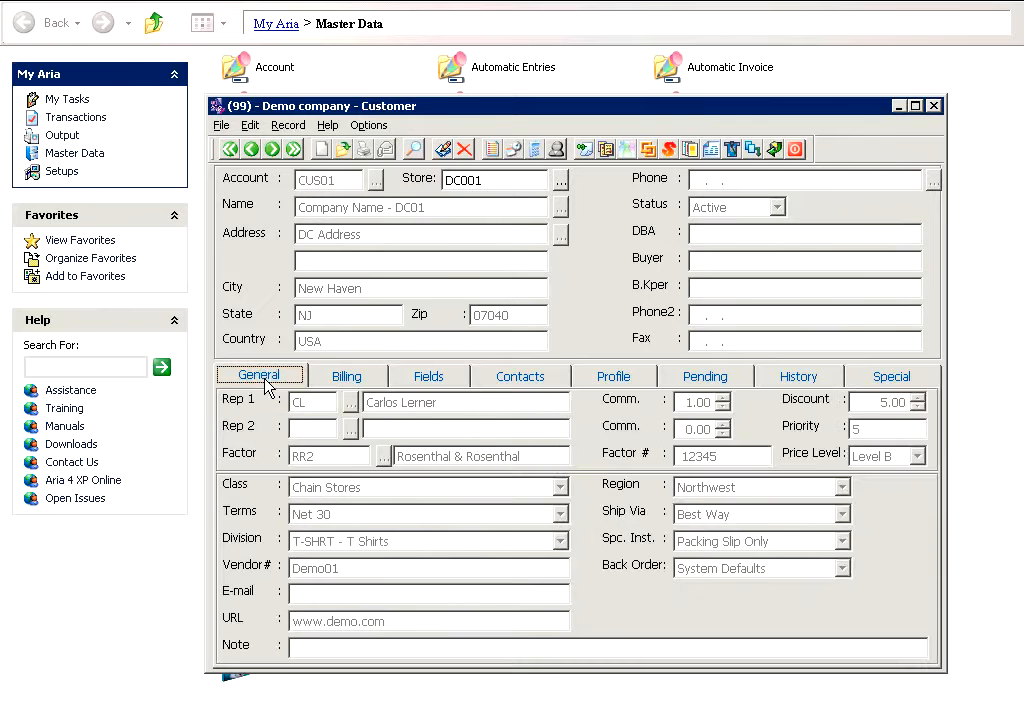
left_click(484, 181)
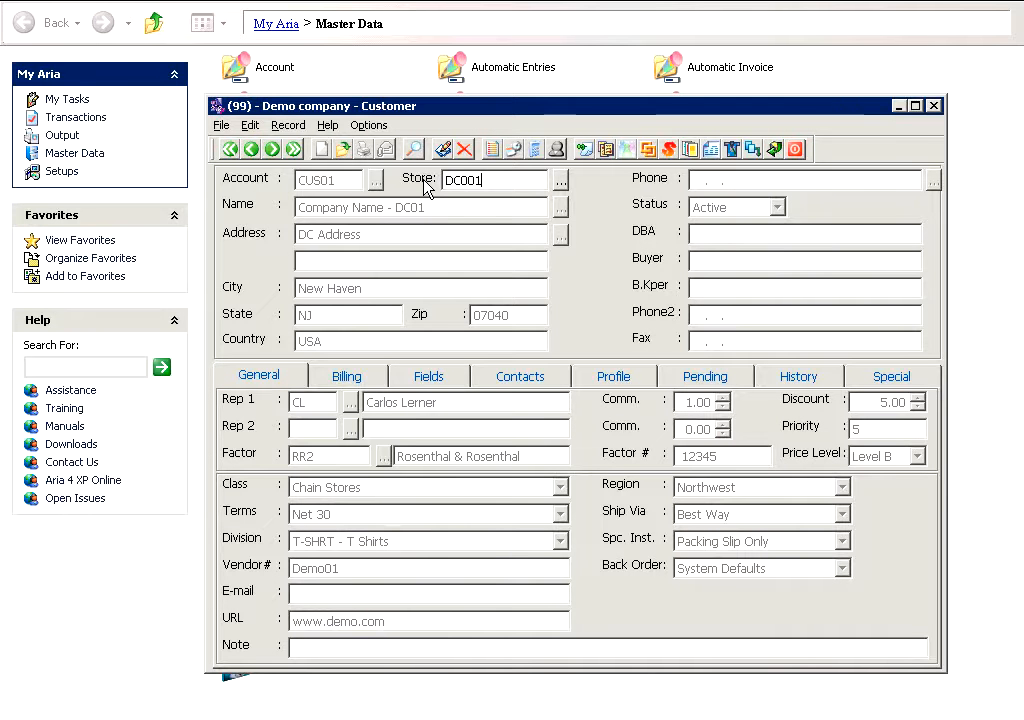
key("BackSpace")
key("BackSpace")
key("BackSpace")
key("BackSpace")
key("BackSpace")
type("002")
key("Tab")
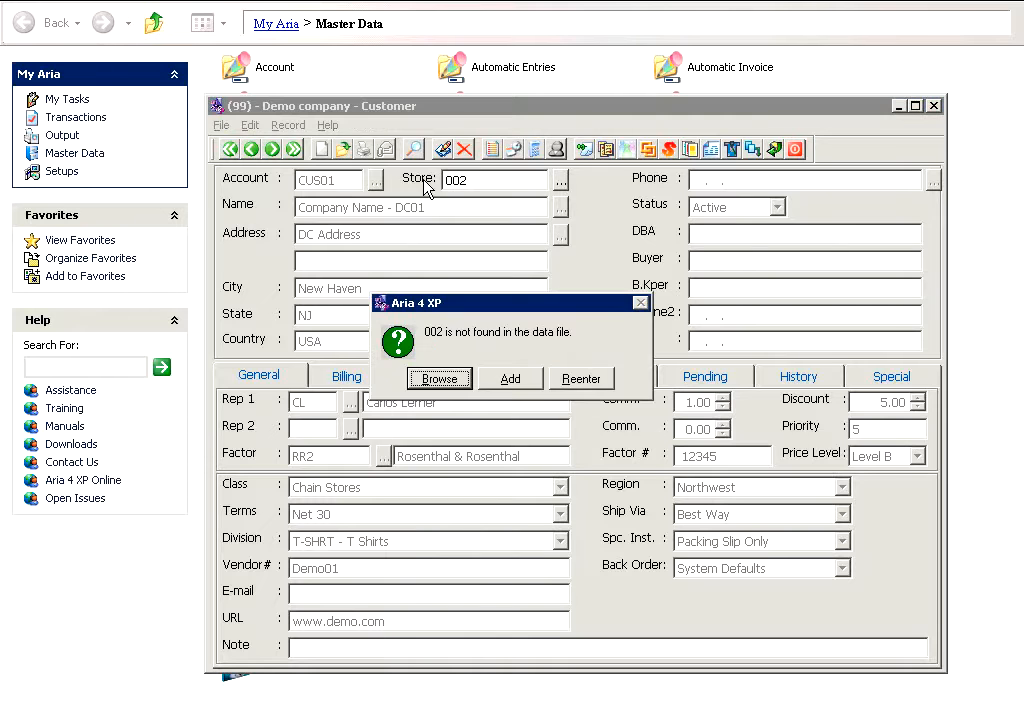
left_click(509, 378)
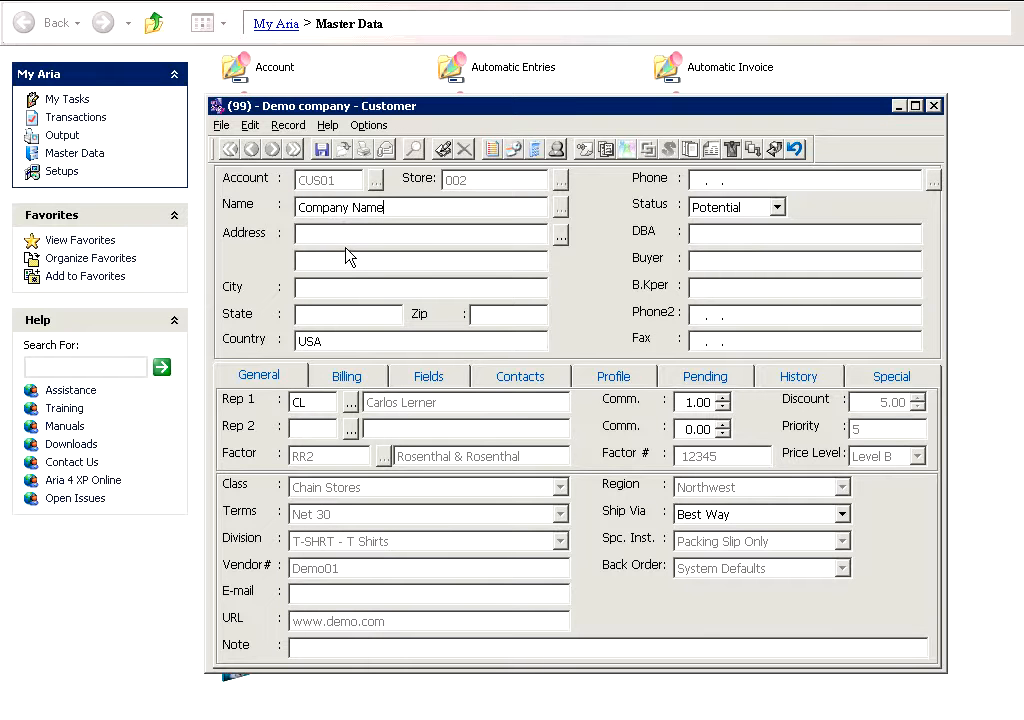
- Assign location DC001 as the distribution center in store 002's special details
left_click(895, 379)
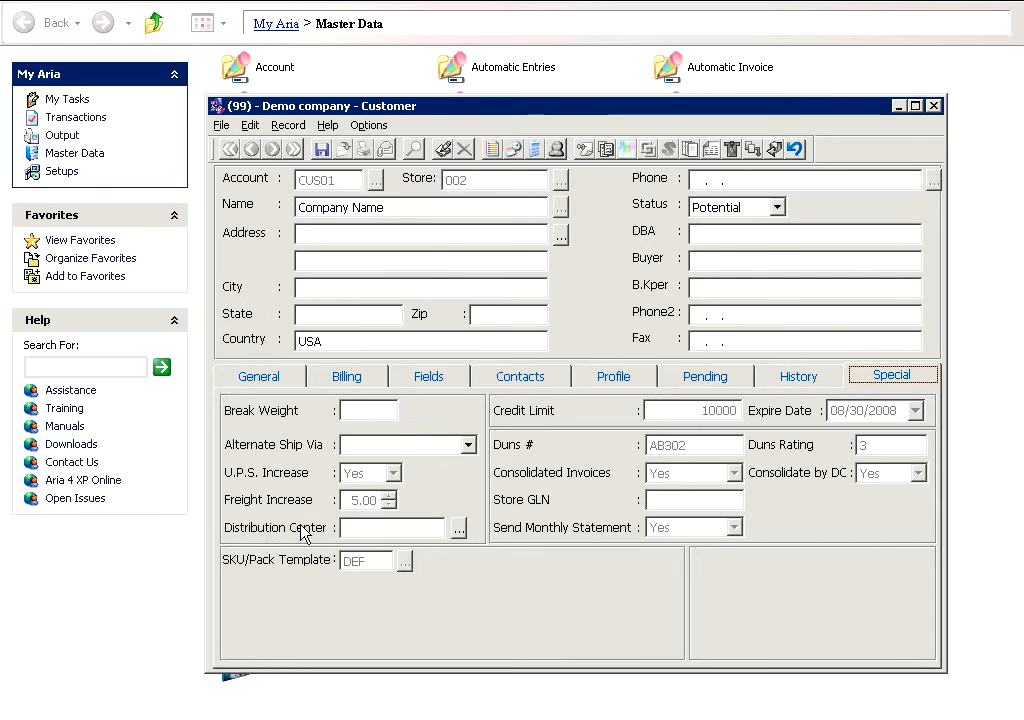
left_click(460, 530)
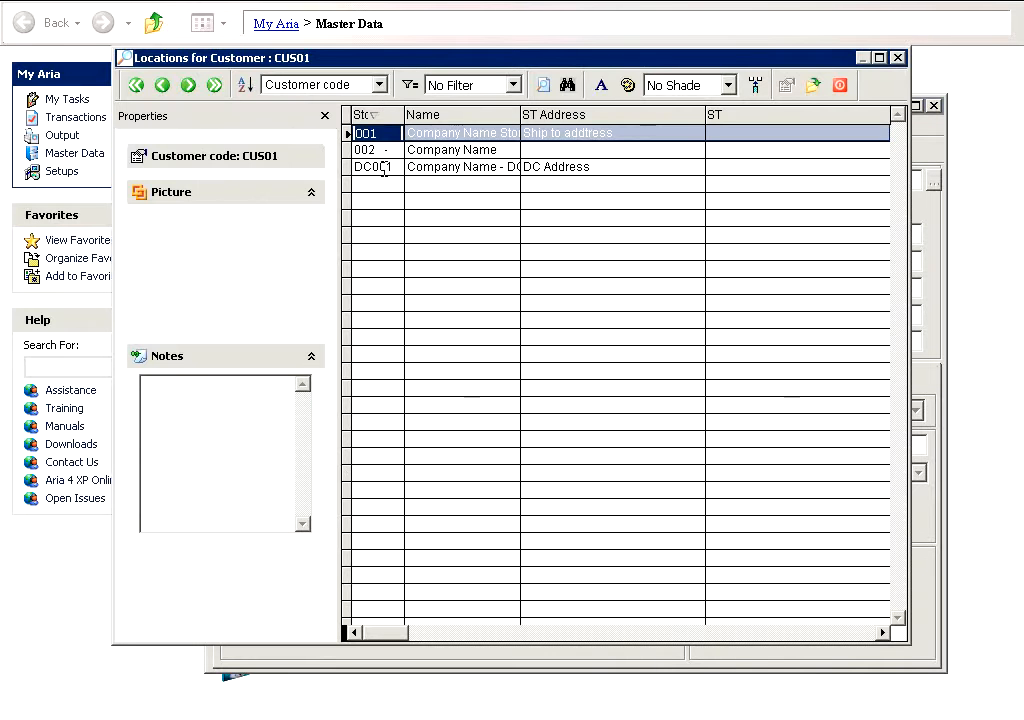
left_click(384, 167)
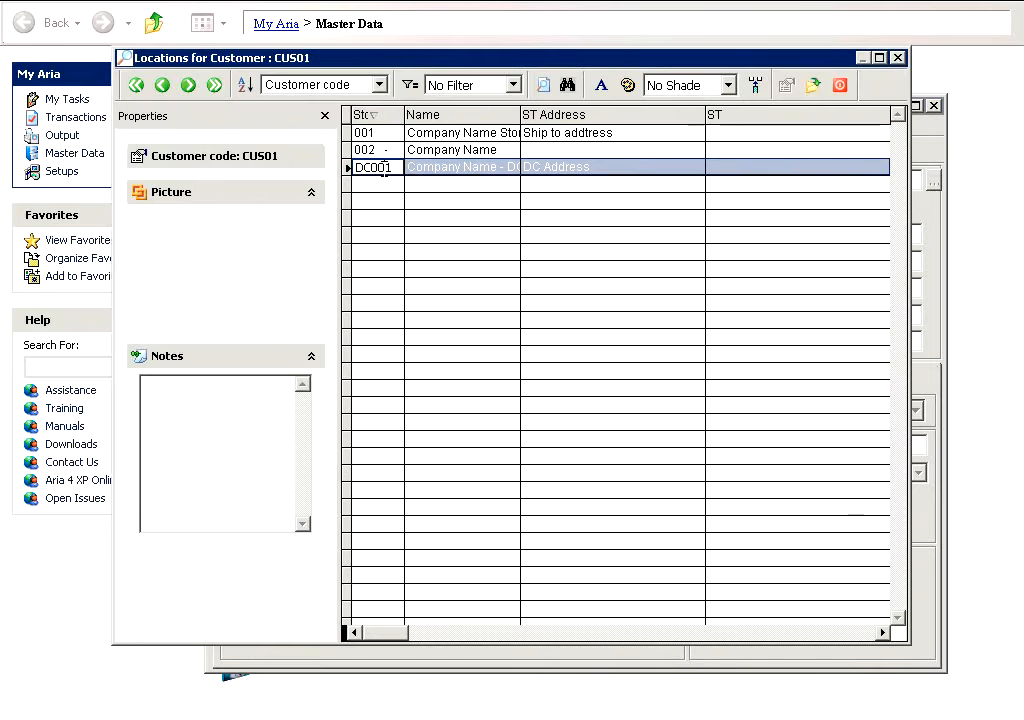
double_click(384, 167)
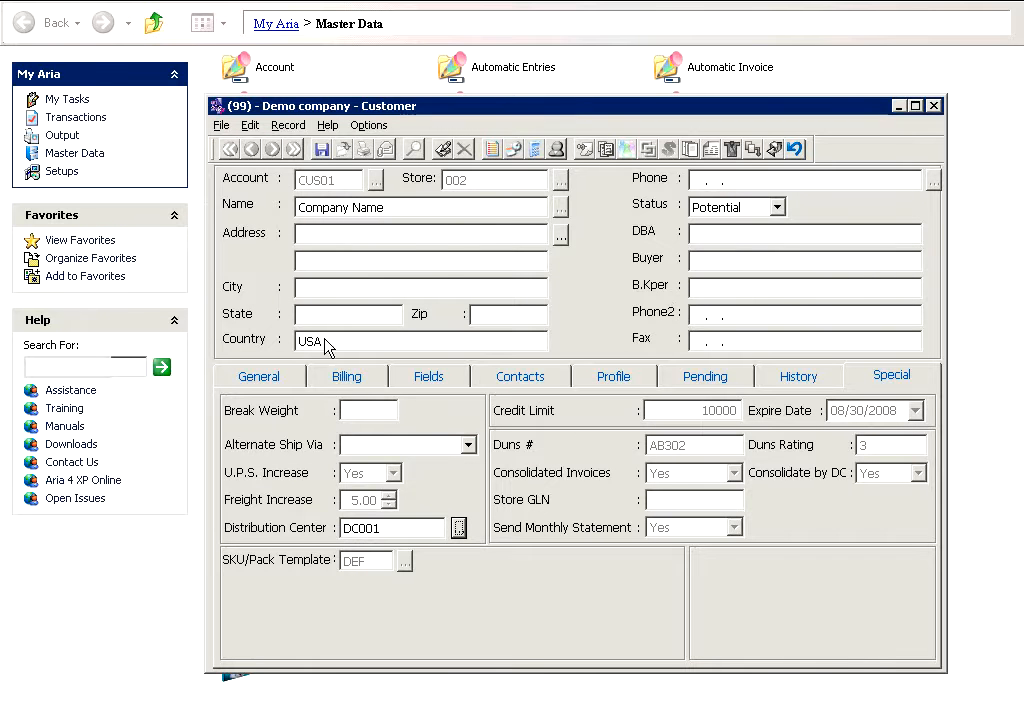
- Enter N/A as store 002's first address line, and check its billing address and distribution center
left_click(345, 236)
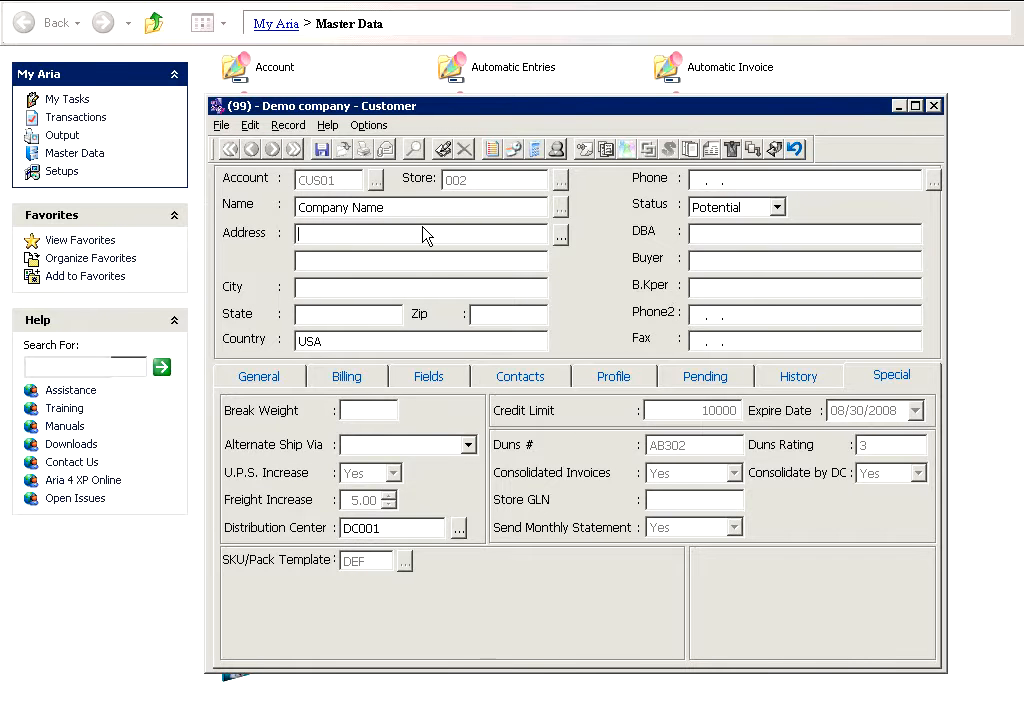
type("N/A")
left_click(378, 528)
left_click(362, 382)
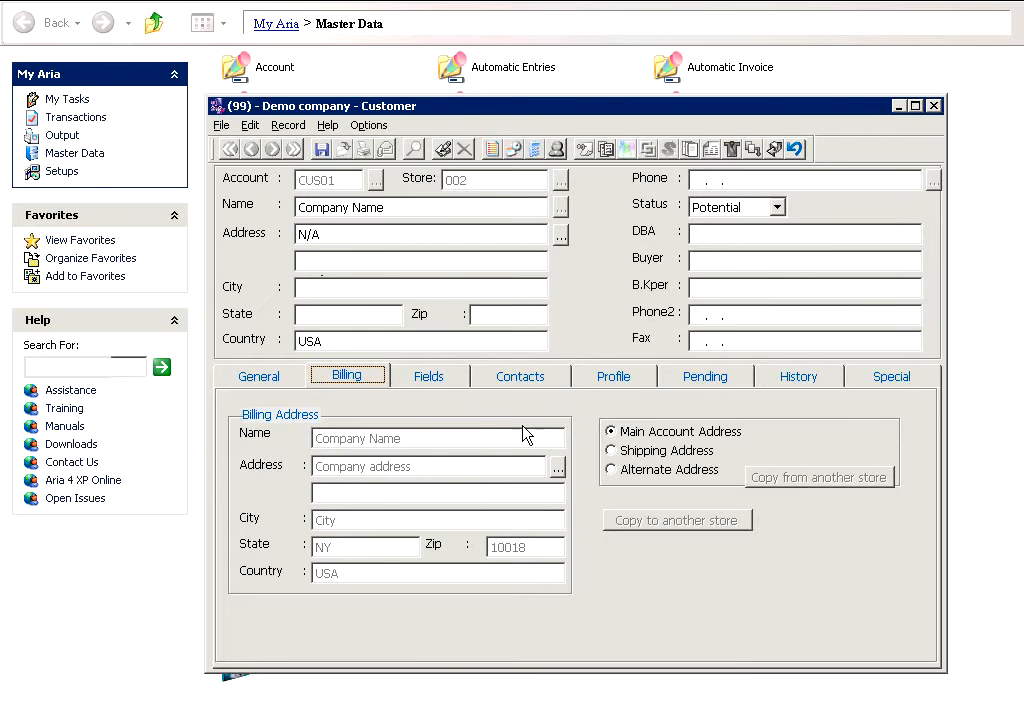
left_click(870, 385)
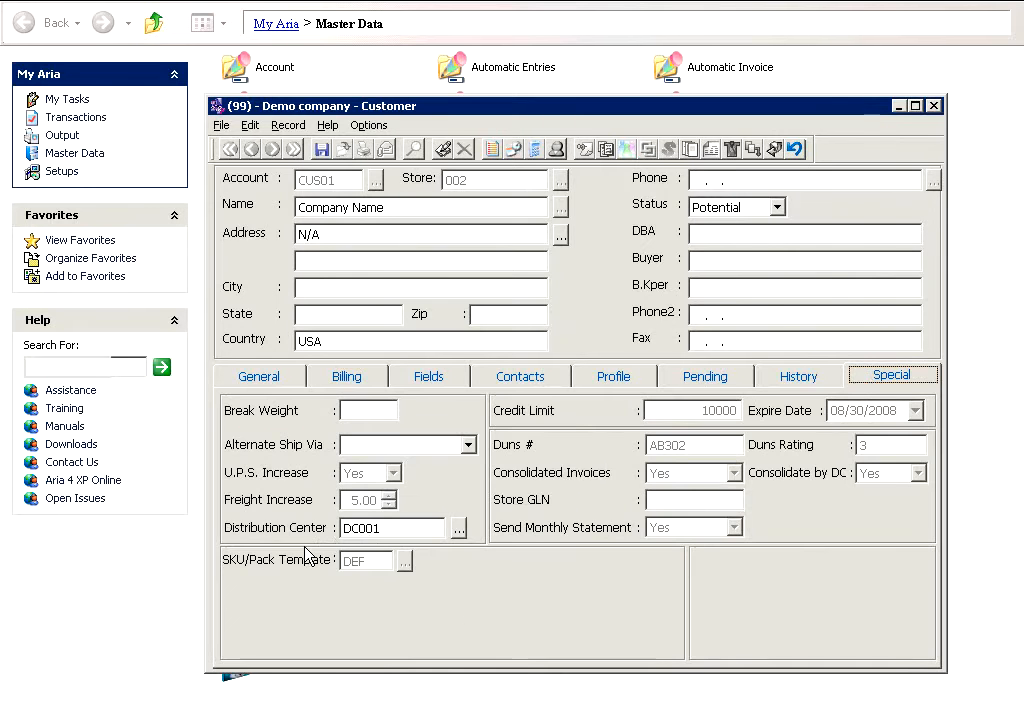